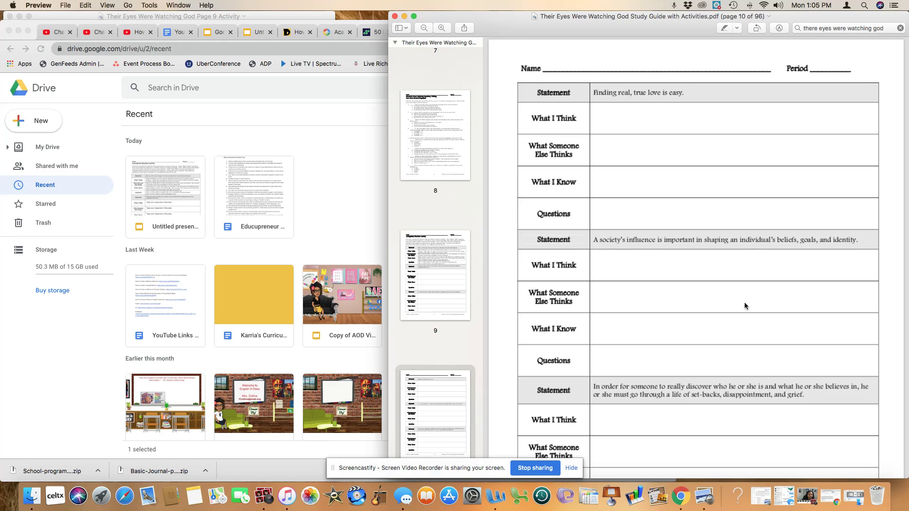
# Scroll through the study guide in Preview to bring page 10 into view
pyautogui.scroll(5, 744, 302)
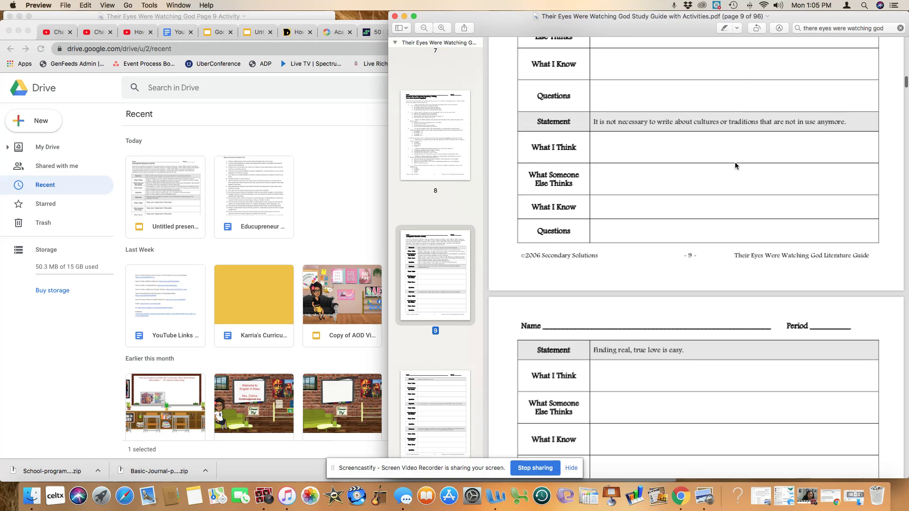
pyautogui.scroll(10, 735, 162)
pyautogui.scroll(-2, 735, 162)
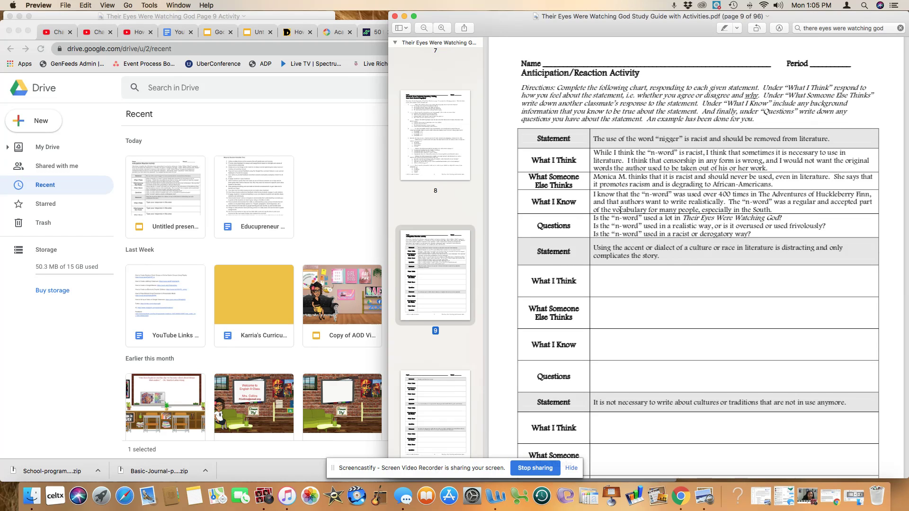
pyautogui.scroll(-3, 658, 257)
pyautogui.scroll(-5, 658, 257)
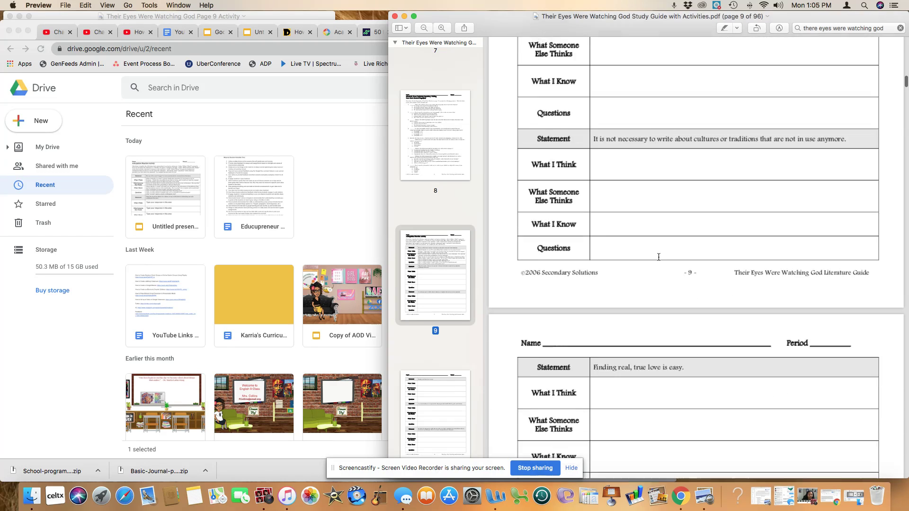
pyautogui.scroll(-1, 658, 257)
pyautogui.scroll(-3, 659, 257)
pyautogui.scroll(-4, 658, 257)
pyautogui.scroll(-1, 658, 257)
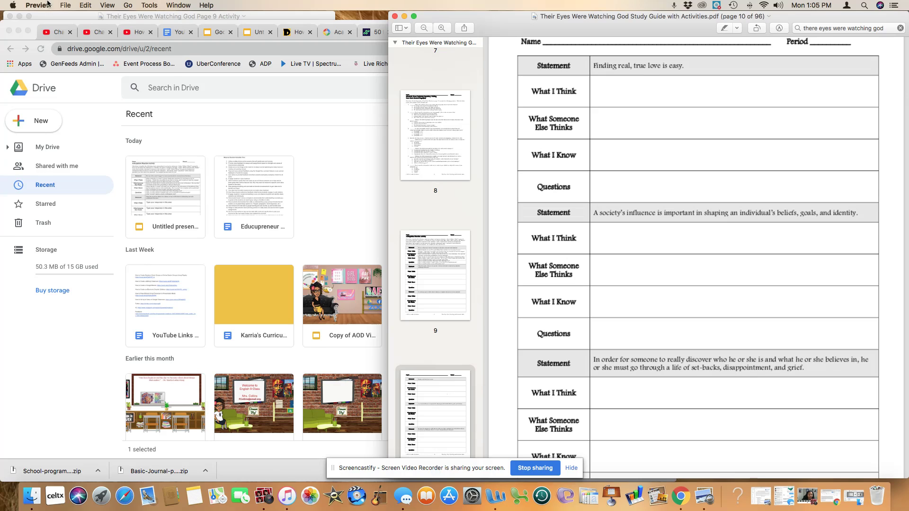
# Export page 10 as a JPEG on the Desktop with 'Page 10' in its file name
pyautogui.click(66, 6)
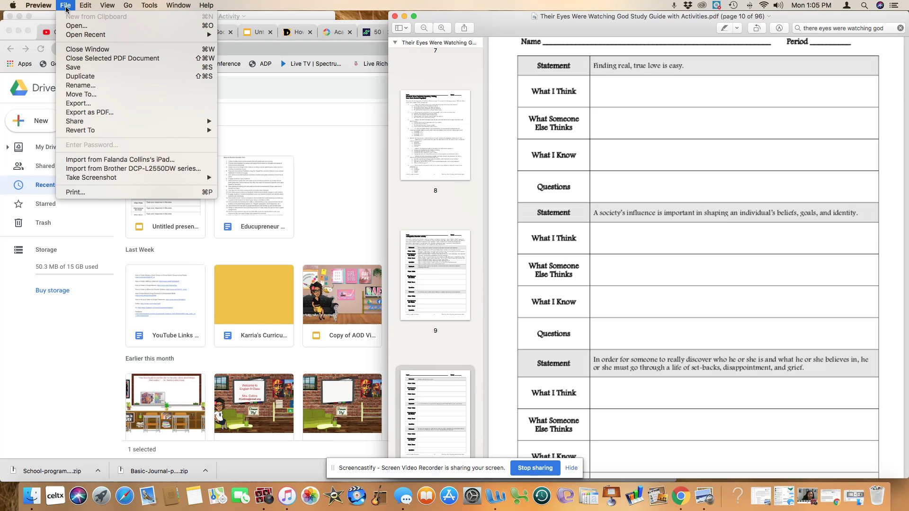
pyautogui.click(89, 104)
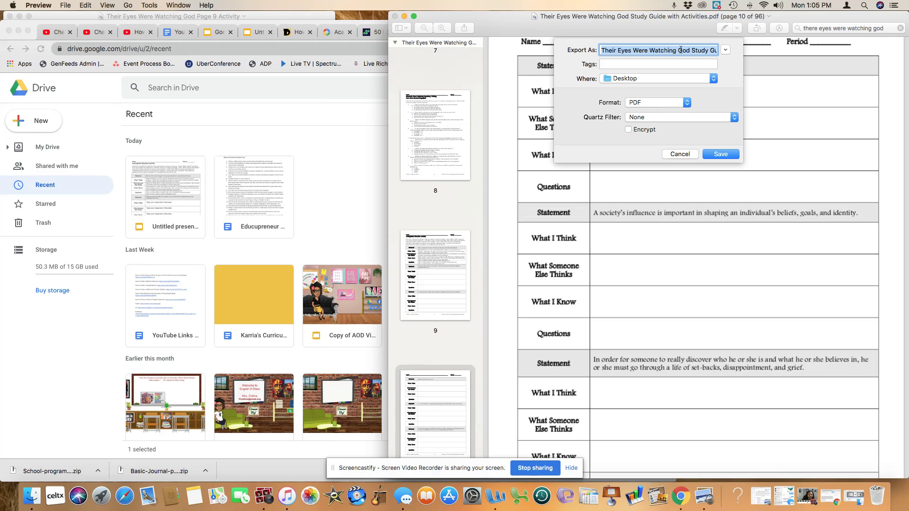
pyautogui.click(681, 50)
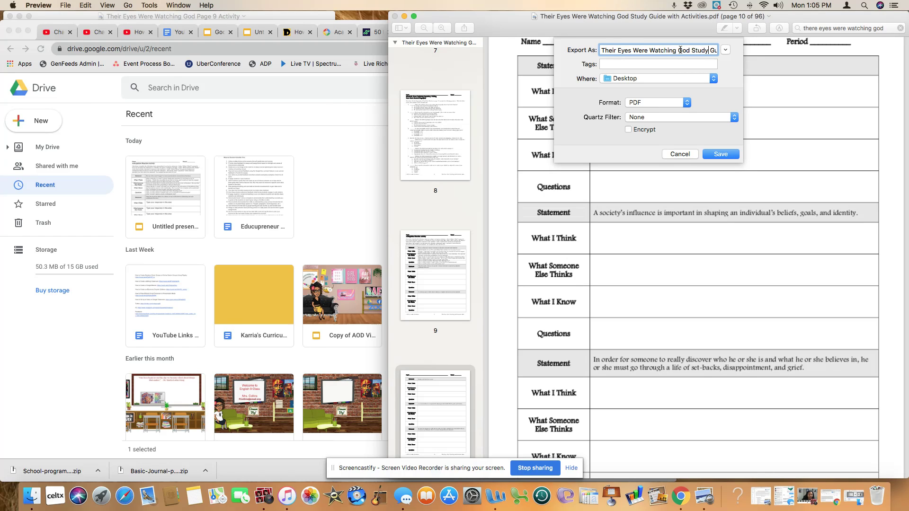
pyautogui.press('Right')
pyautogui.press('Right')
pyautogui.press('Right')
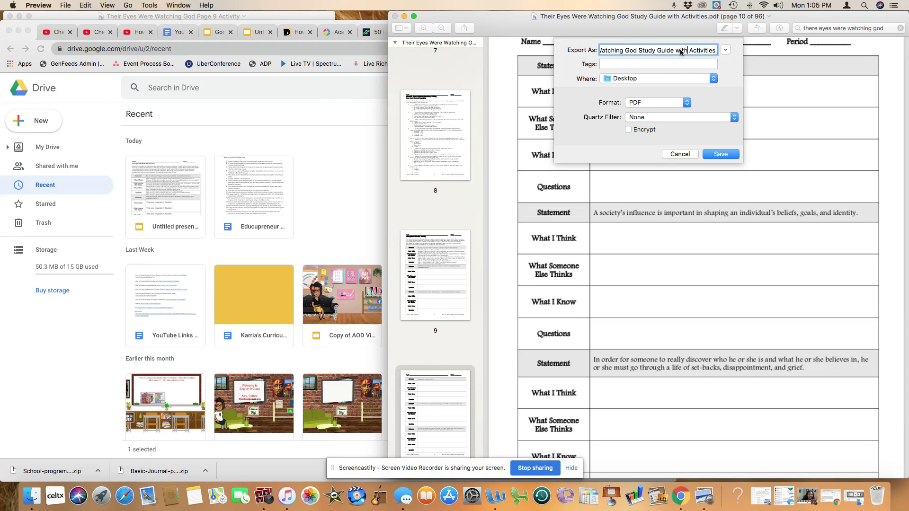
pyautogui.press('BackSpace')
pyautogui.press('BackSpace')
pyautogui.press('BackSpace')
pyautogui.press('BackSpace')
pyautogui.press('BackSpace')
pyautogui.press('BackSpace')
pyautogui.press('BackSpace')
pyautogui.press('BackSpace')
pyautogui.press('BackSpace')
pyautogui.write('Pa')
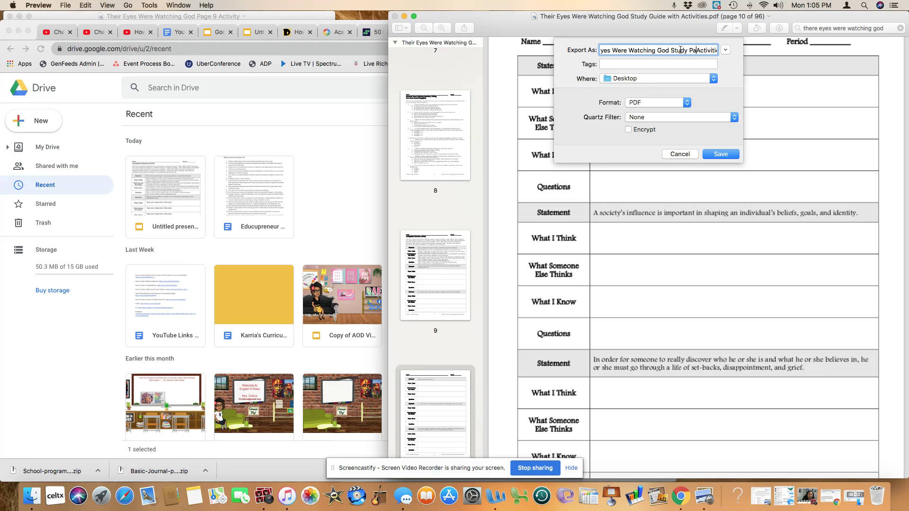
pyautogui.write('ge 10')
pyautogui.click(649, 103)
pyautogui.click(646, 76)
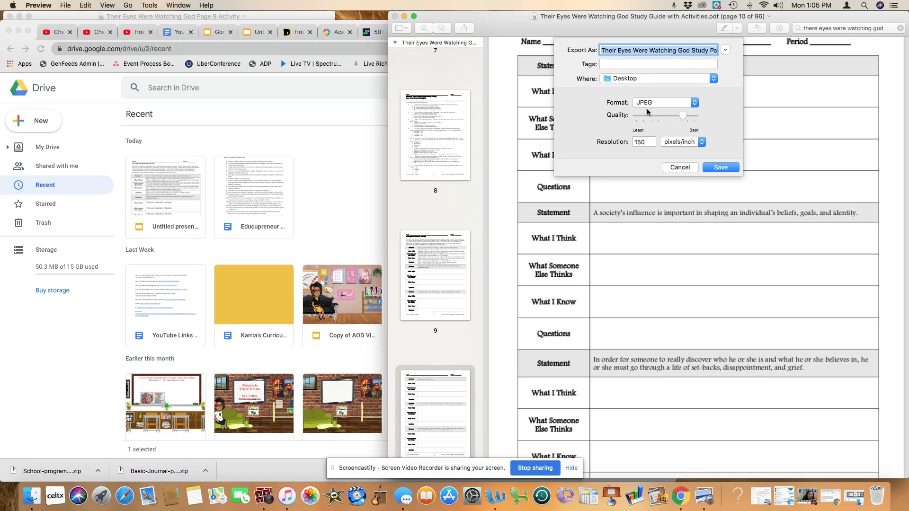
pyautogui.click(717, 168)
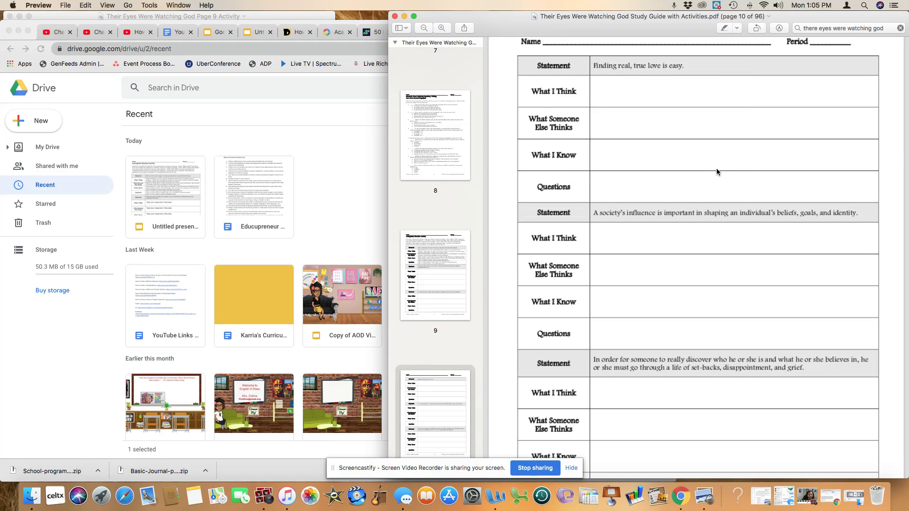
pyautogui.scroll(1, 615, 297)
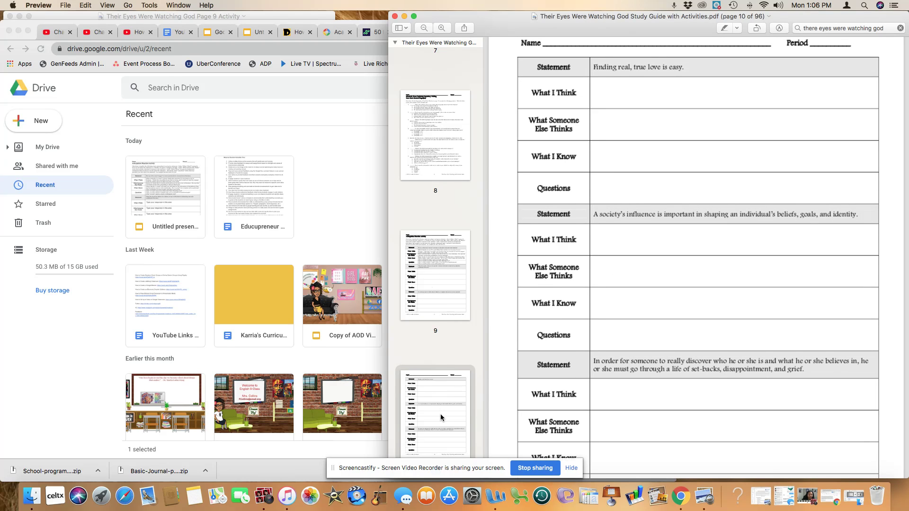
# Launch Google Slides from the Google apps grid in Google Drive
pyautogui.click(377, 257)
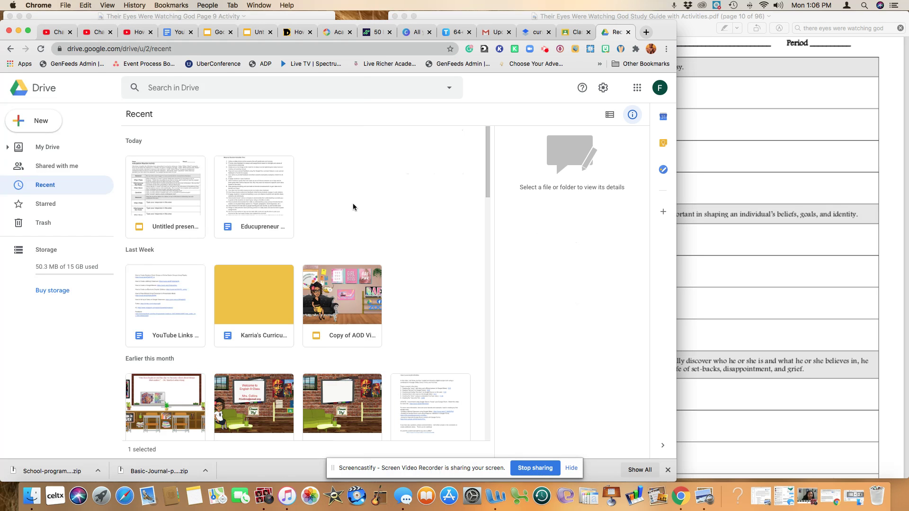
pyautogui.click(637, 88)
pyautogui.scroll(-2, 598, 219)
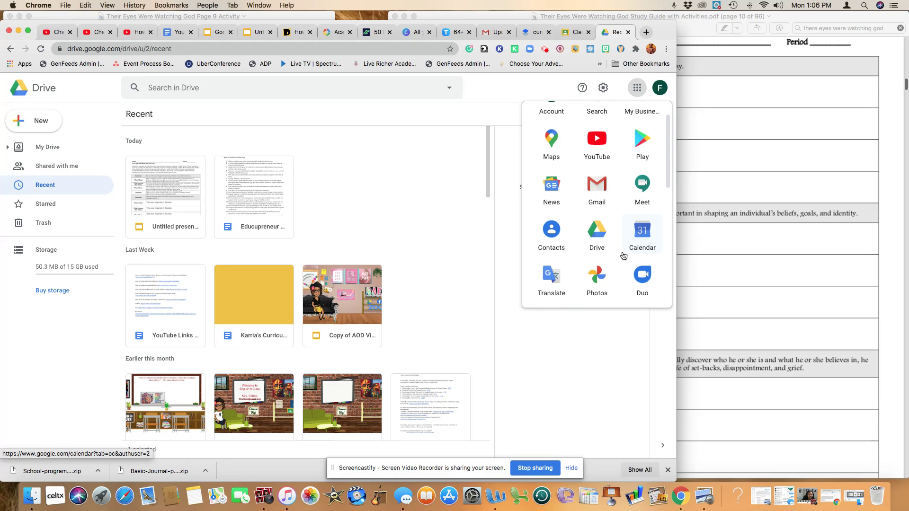
pyautogui.scroll(-3, 618, 251)
pyautogui.scroll(-5, 618, 251)
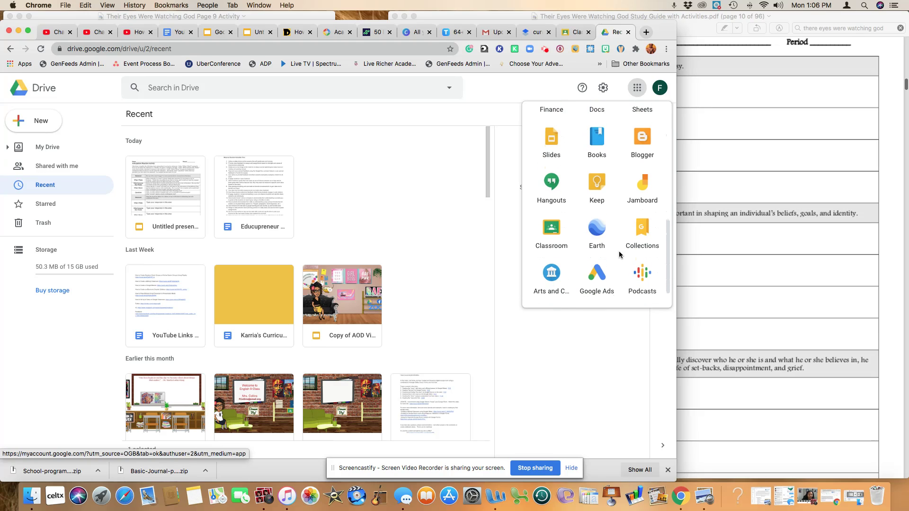
pyautogui.click(558, 154)
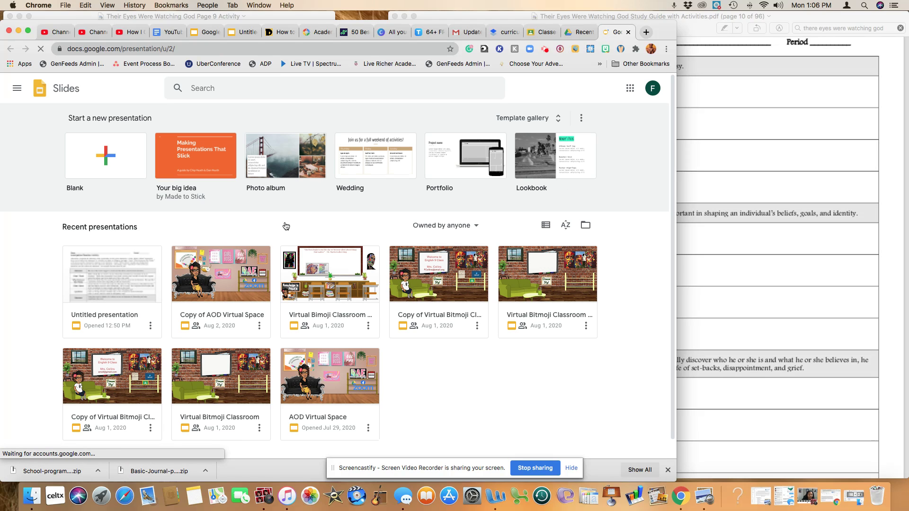
# Create a blank presentation titled 'Their Eyes Were Watching God Anticipation Guide'
pyautogui.click(101, 159)
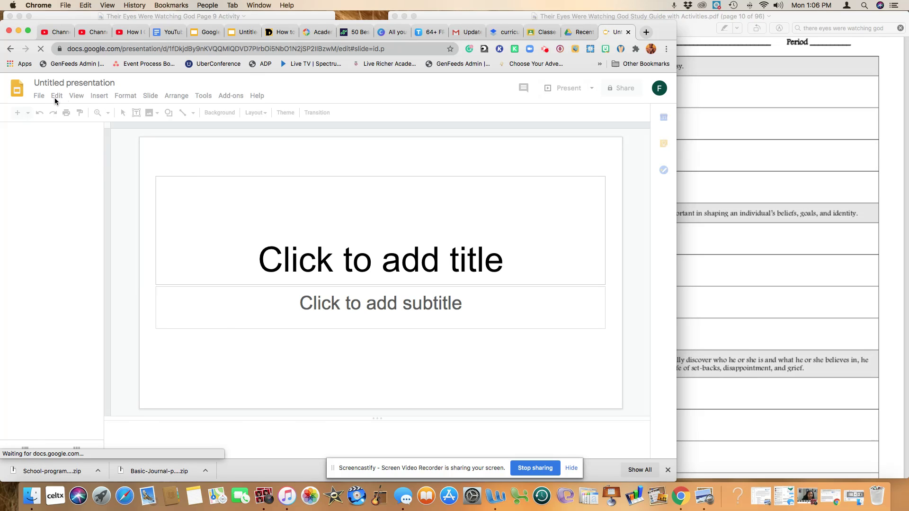
pyautogui.click(63, 83)
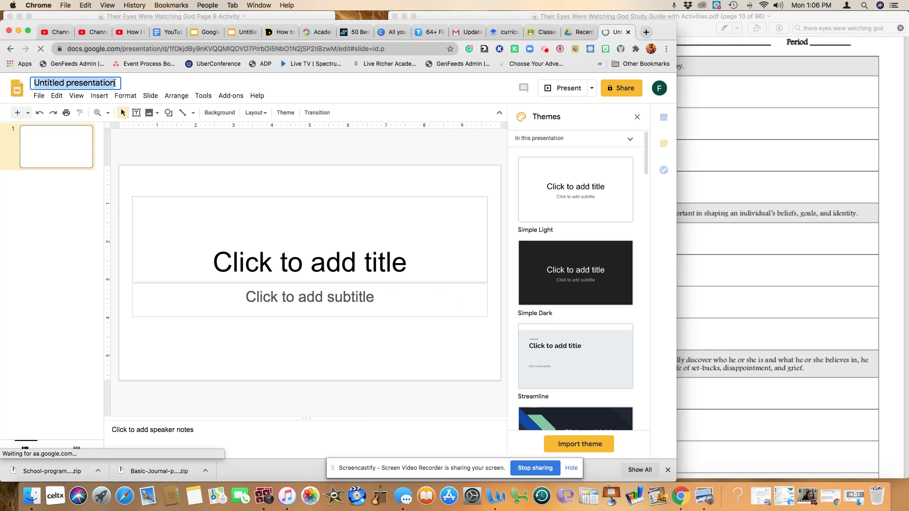
pyautogui.moveTo(114, 84); pyautogui.dragTo(21, 81)
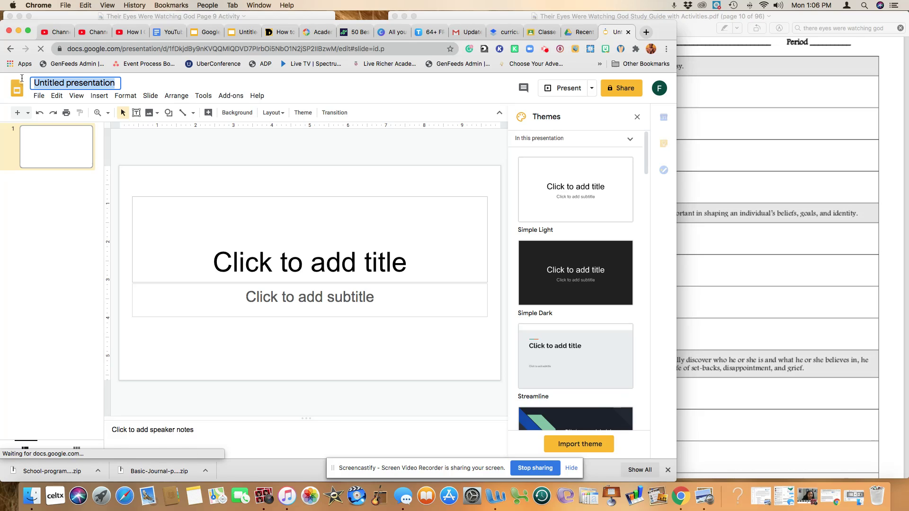
pyautogui.write('Thier')
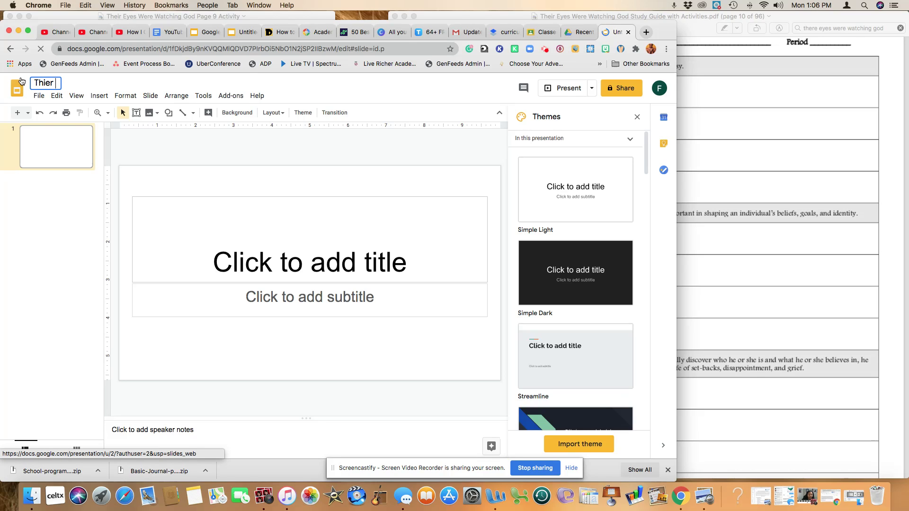
pyautogui.press('BackSpace')
pyautogui.press('BackSpace')
pyautogui.press('BackSpace')
pyautogui.write('eir E')
pyautogui.write('yes Were ')
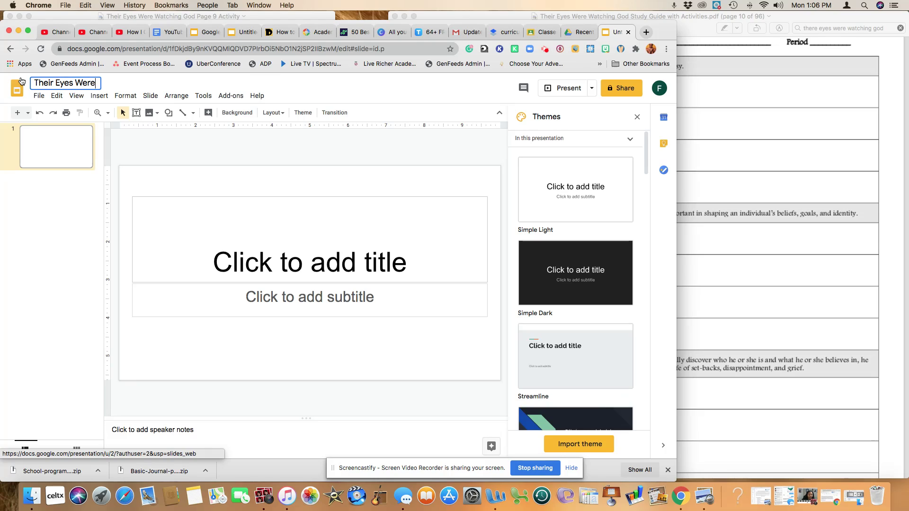
pyautogui.write('Watchin')
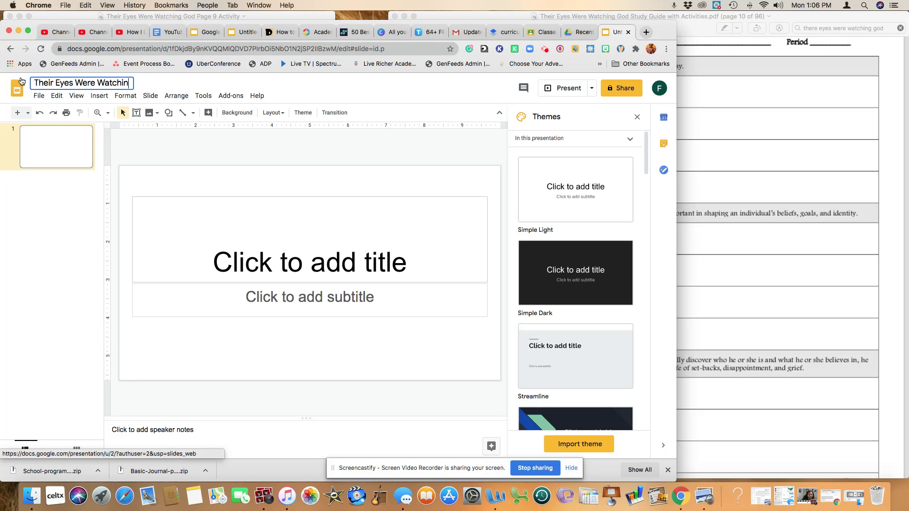
pyautogui.write('g God Anti')
pyautogui.write('cipation gui')
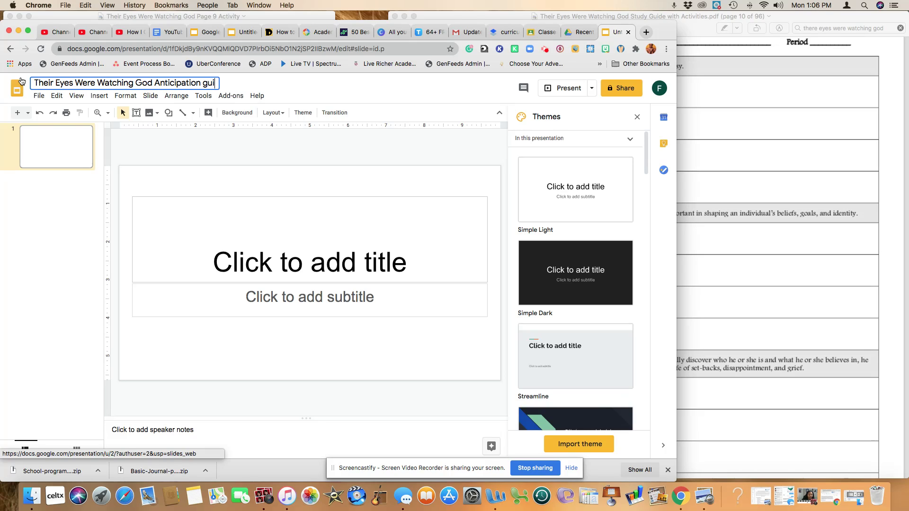
pyautogui.press('BackSpace')
pyautogui.press('BackSpace')
pyautogui.write('Guide')
pyautogui.press('Return')
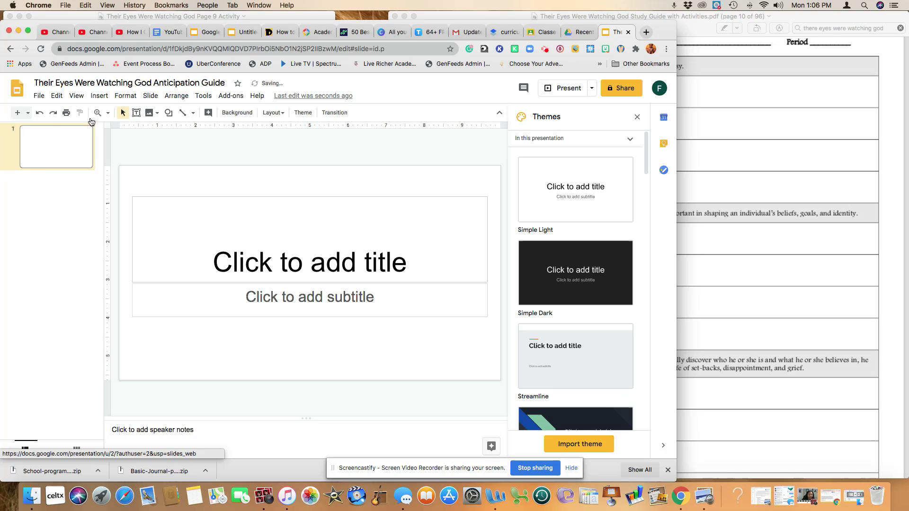
pyautogui.click(37, 102)
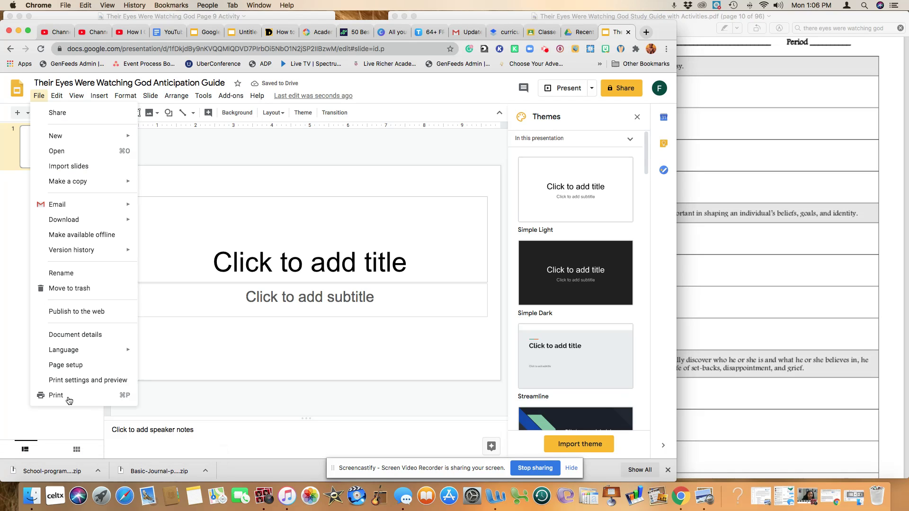
# Set a custom 8.5 x 11 inch page size in Page setup
pyautogui.click(75, 365)
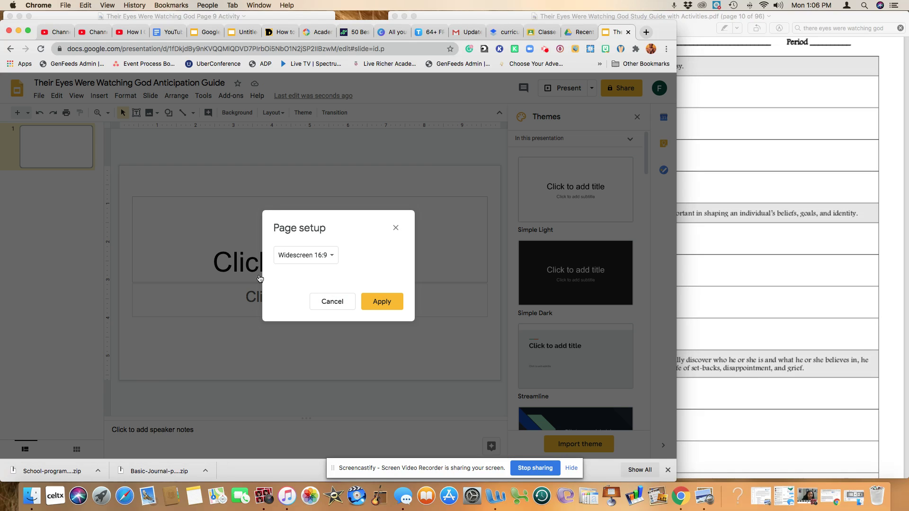
pyautogui.click(301, 257)
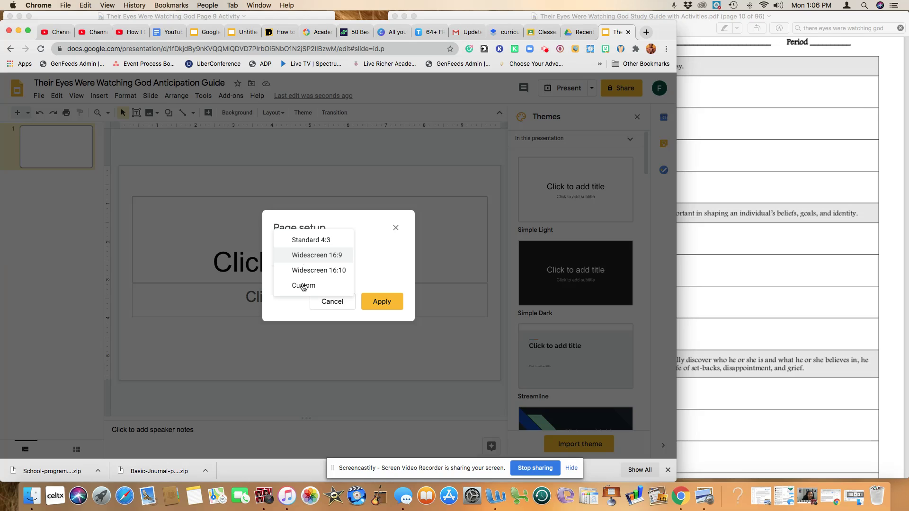
pyautogui.click(302, 286)
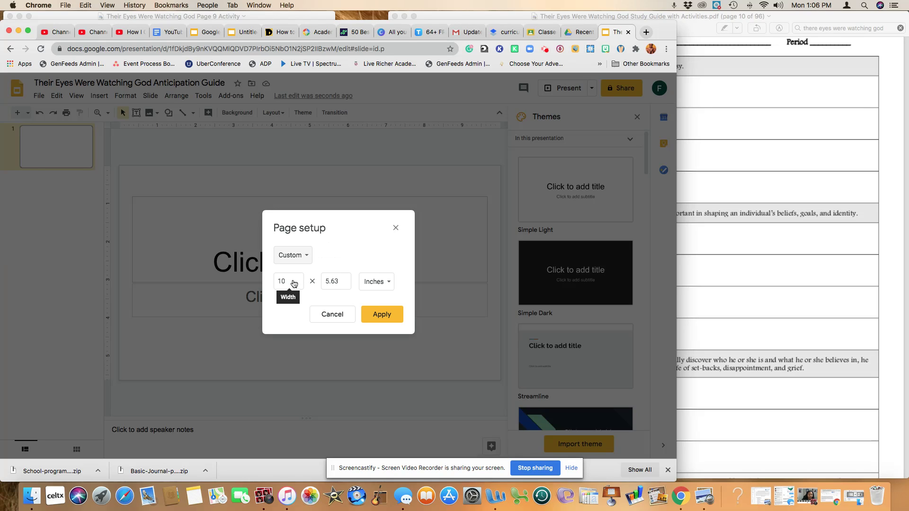
pyautogui.moveTo(294, 283); pyautogui.dragTo(272, 282)
pyautogui.write('8.5')
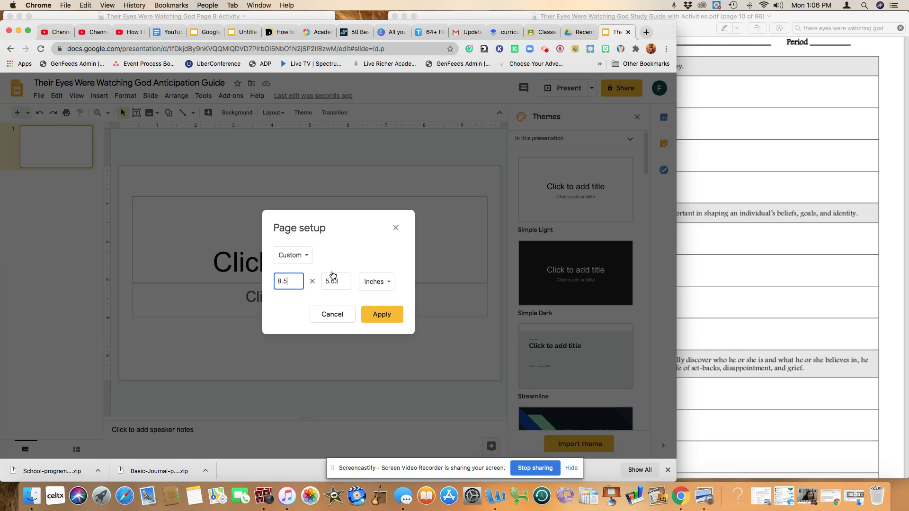
pyautogui.moveTo(346, 282); pyautogui.dragTo(325, 282)
pyautogui.write('11')
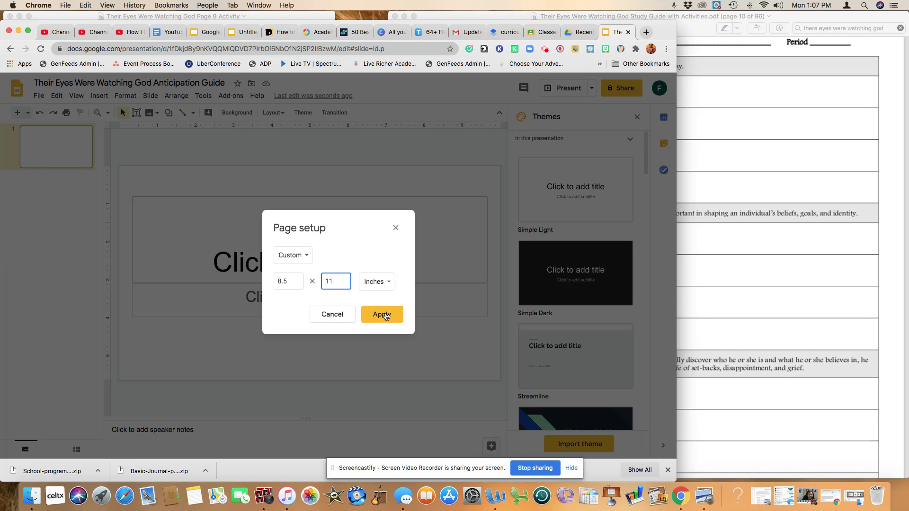
pyautogui.click(385, 315)
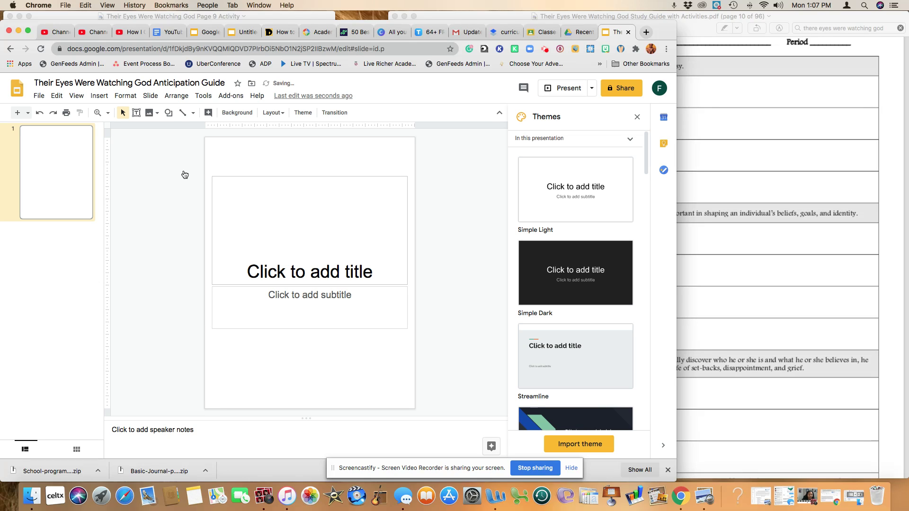
# Delete slide 1's title and subtitle boxes and add a second Blank-layout slide
pyautogui.moveTo(217, 149); pyautogui.dragTo(254, 360)
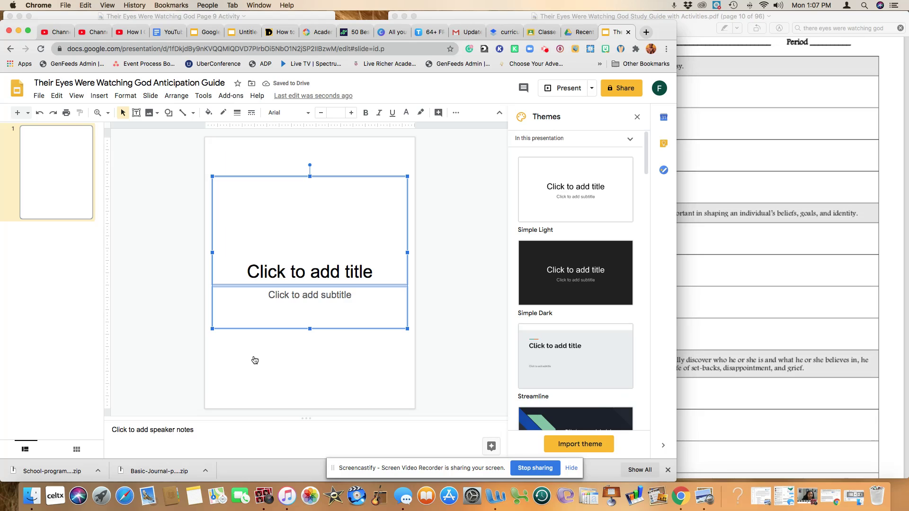
pyautogui.press('Delete')
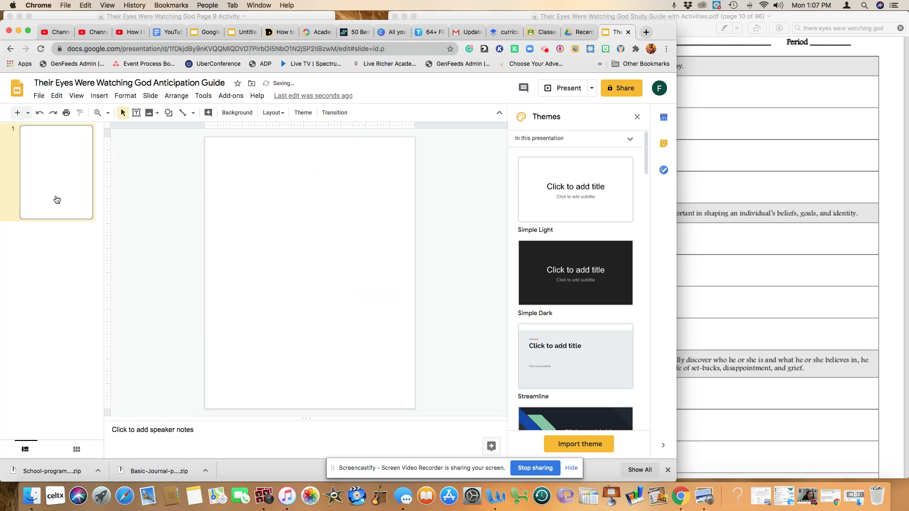
pyautogui.click(28, 113)
pyautogui.scroll(-2, 106, 263)
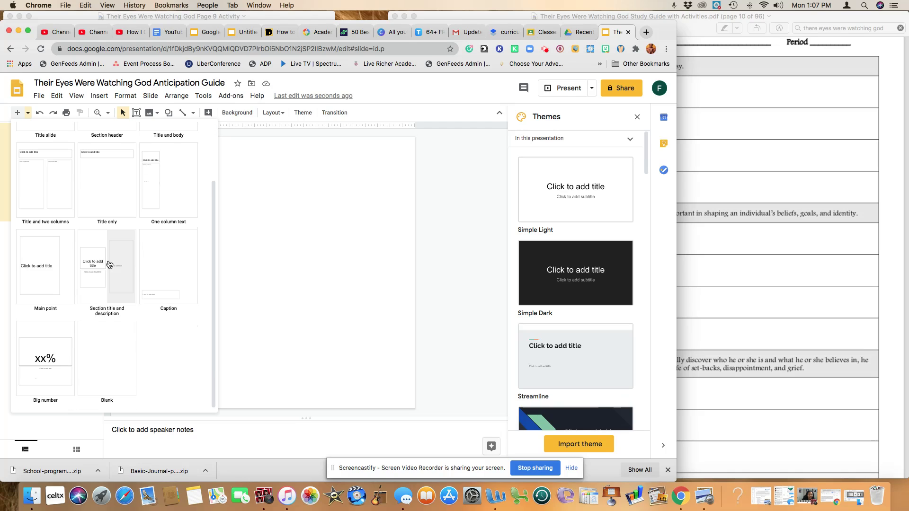
pyautogui.click(110, 364)
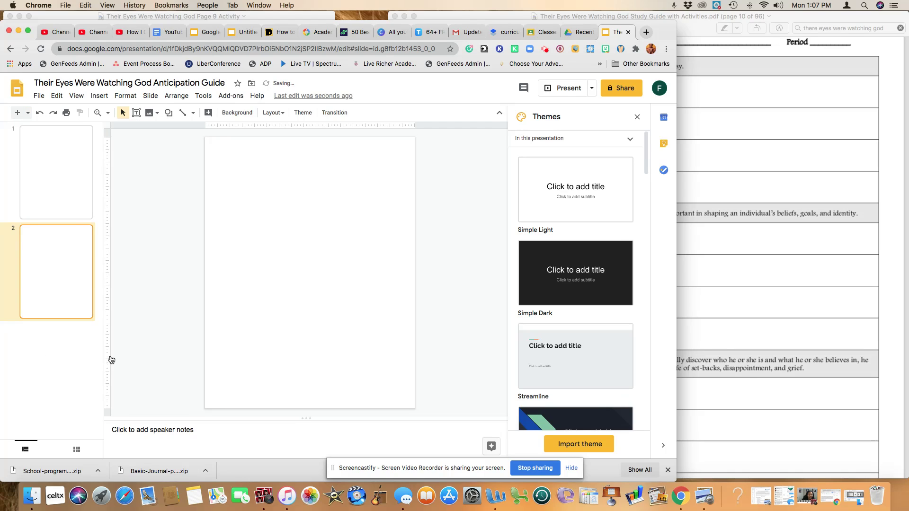
pyautogui.click(48, 179)
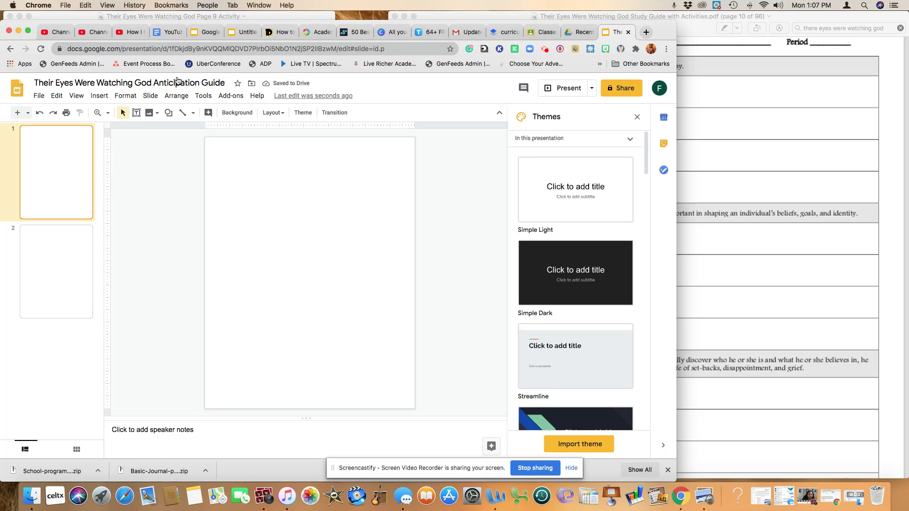
# Set the Page 9 Activity JPEG from the Desktop as slide 1's background image
pyautogui.click(150, 97)
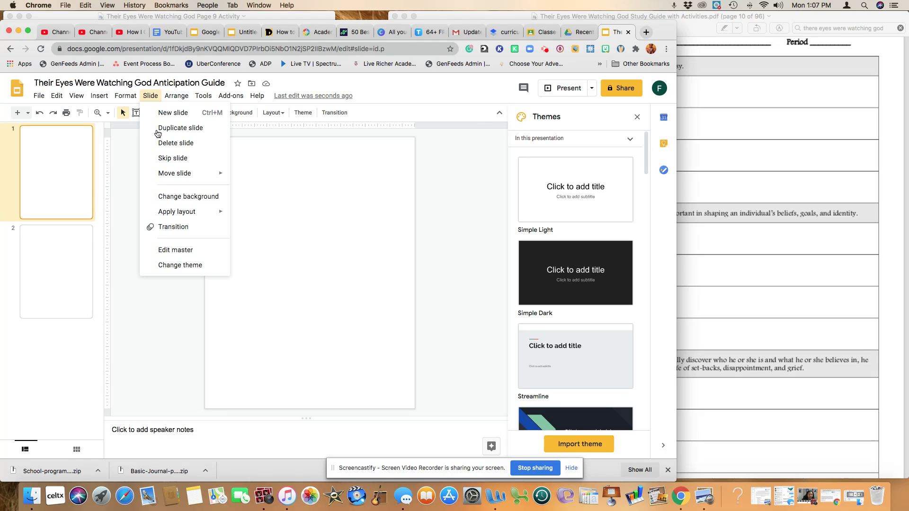
pyautogui.click(179, 199)
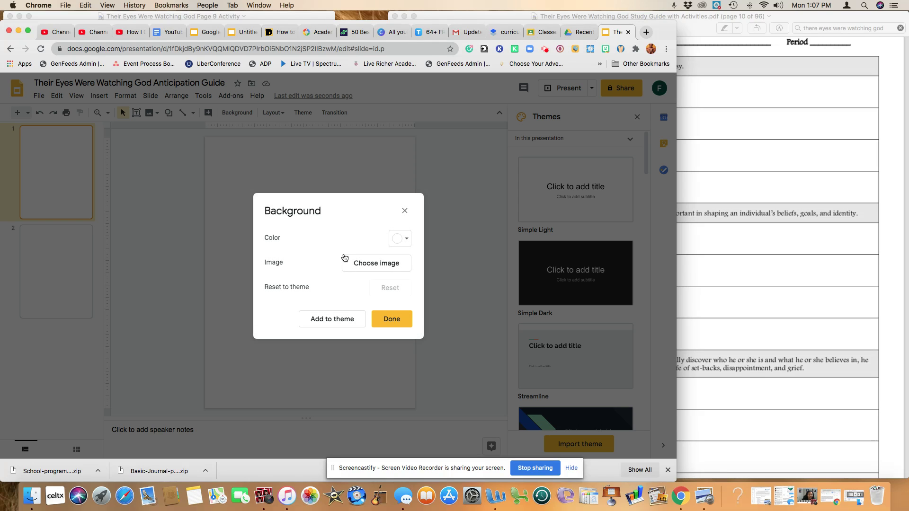
pyautogui.click(386, 270)
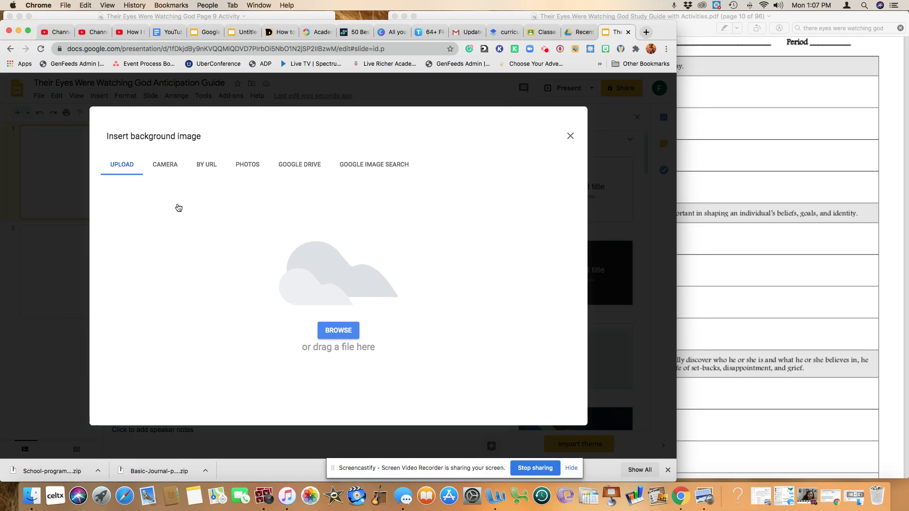
pyautogui.click(332, 332)
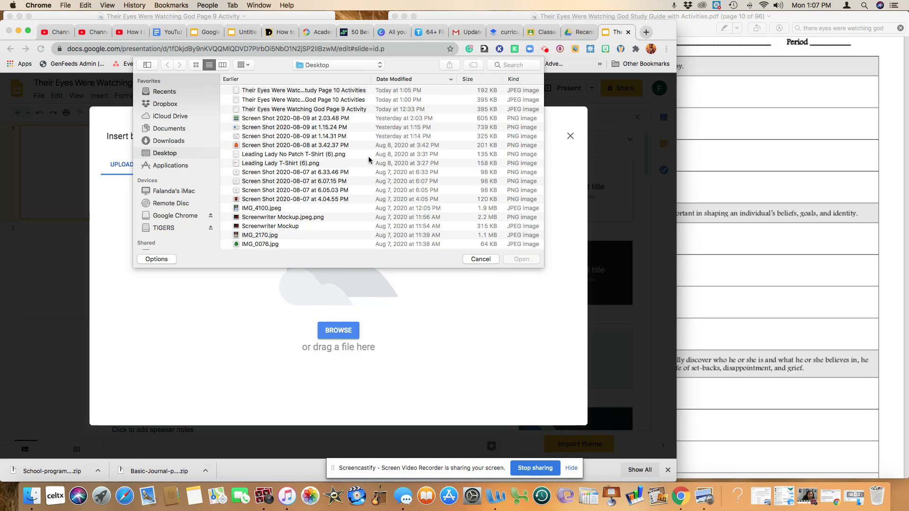
pyautogui.click(357, 111)
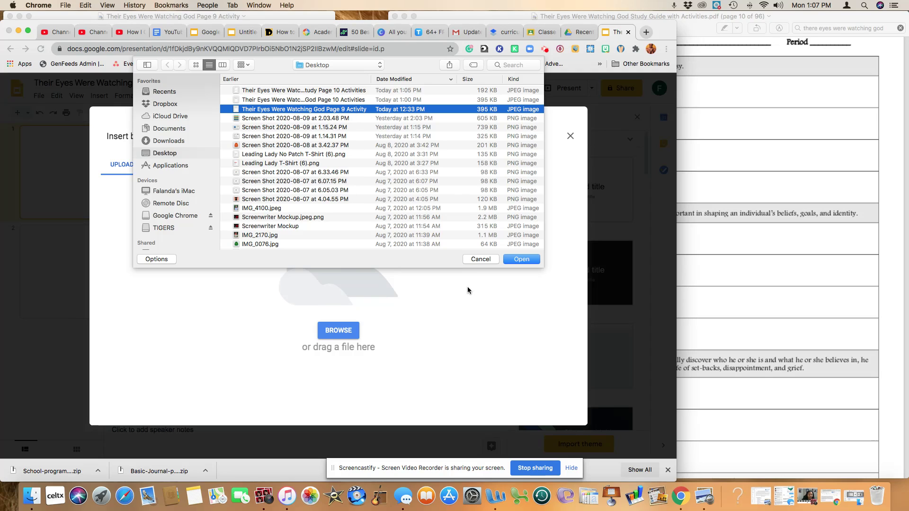
pyautogui.click(521, 260)
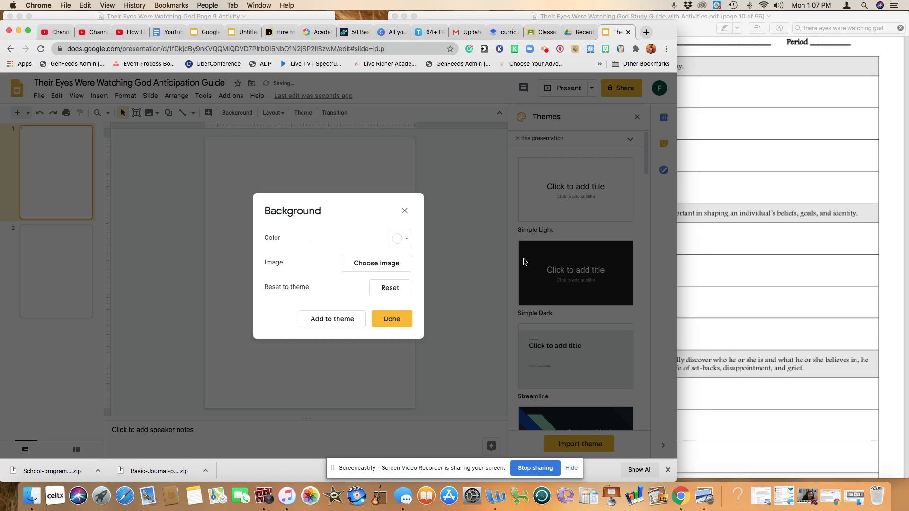
pyautogui.click(404, 321)
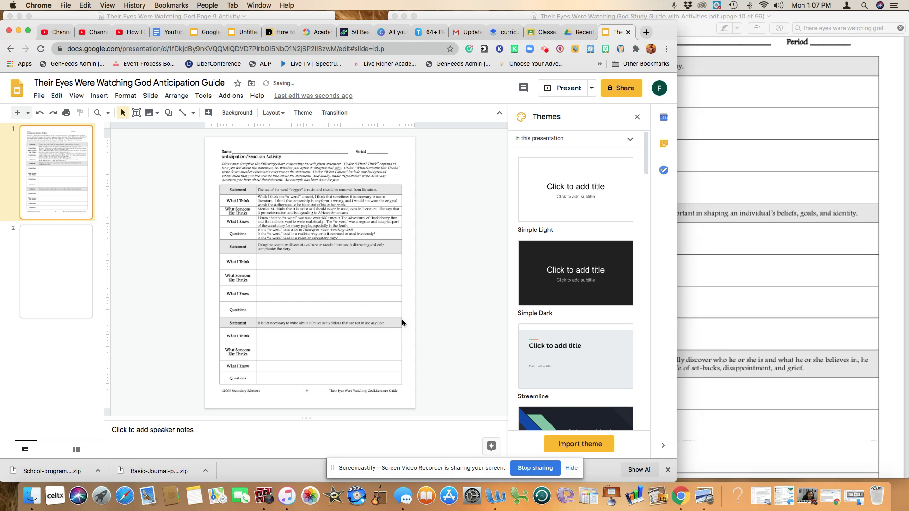
pyautogui.click(64, 264)
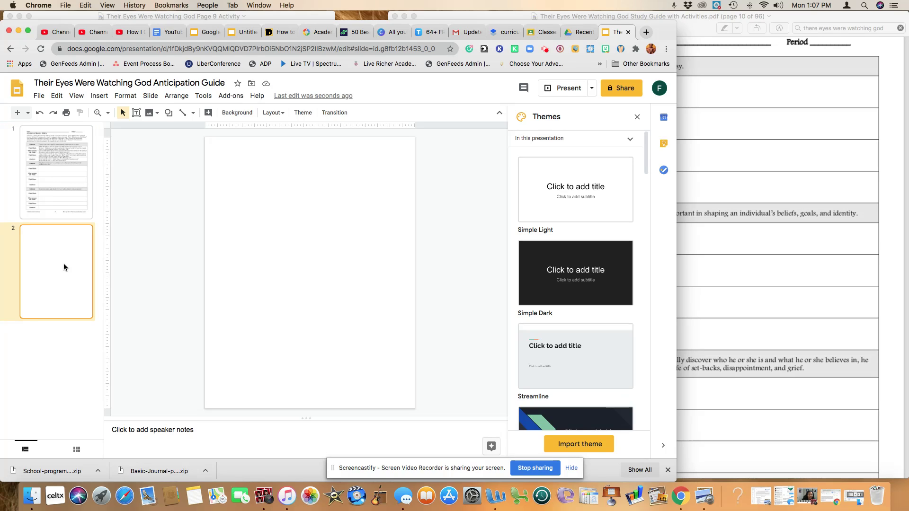
# Set the Page 10 Activities JPEG as slide 2's background image
pyautogui.click(150, 96)
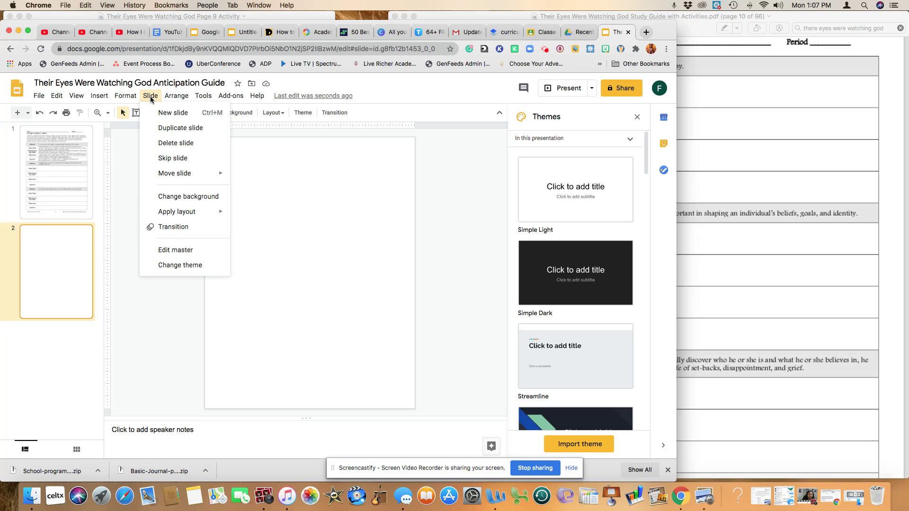
pyautogui.click(186, 199)
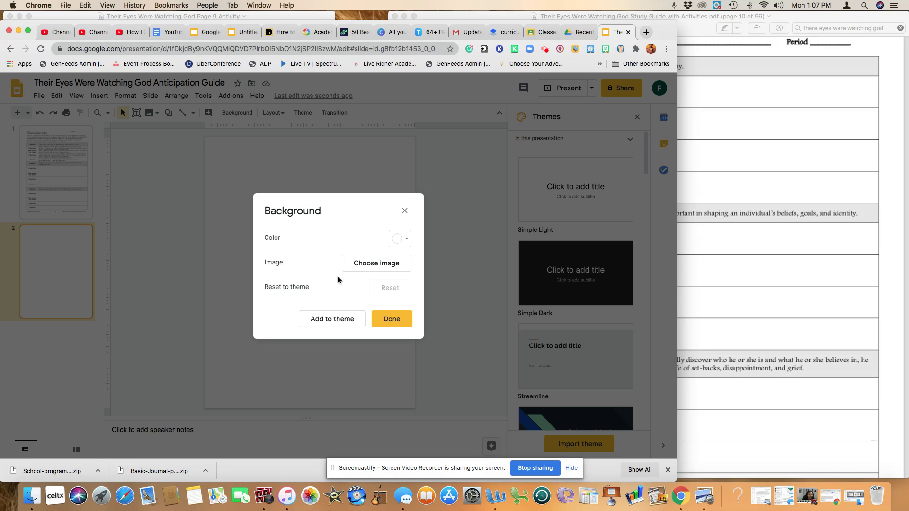
pyautogui.click(364, 267)
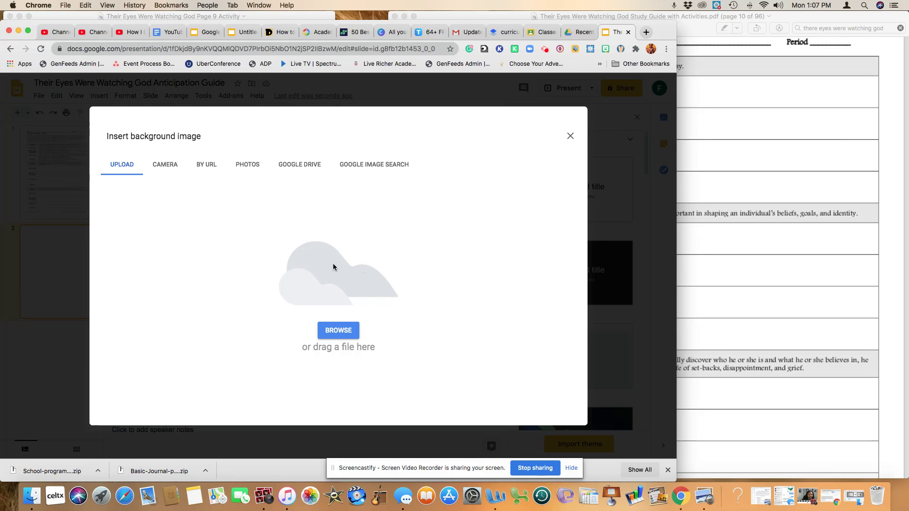
pyautogui.click(340, 333)
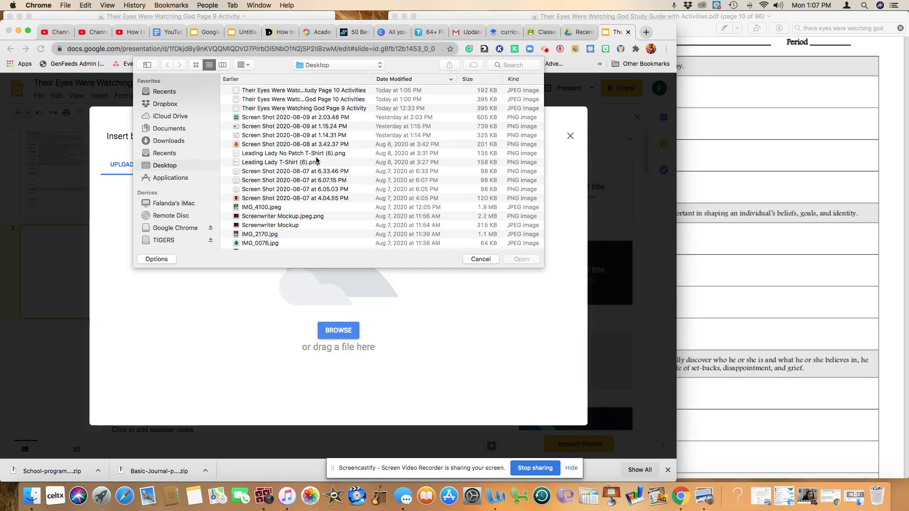
pyautogui.click(337, 90)
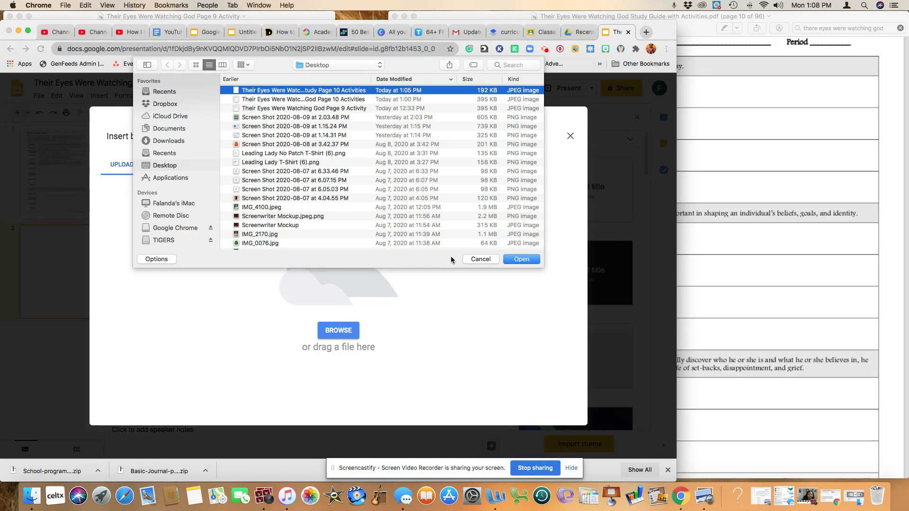
pyautogui.click(524, 260)
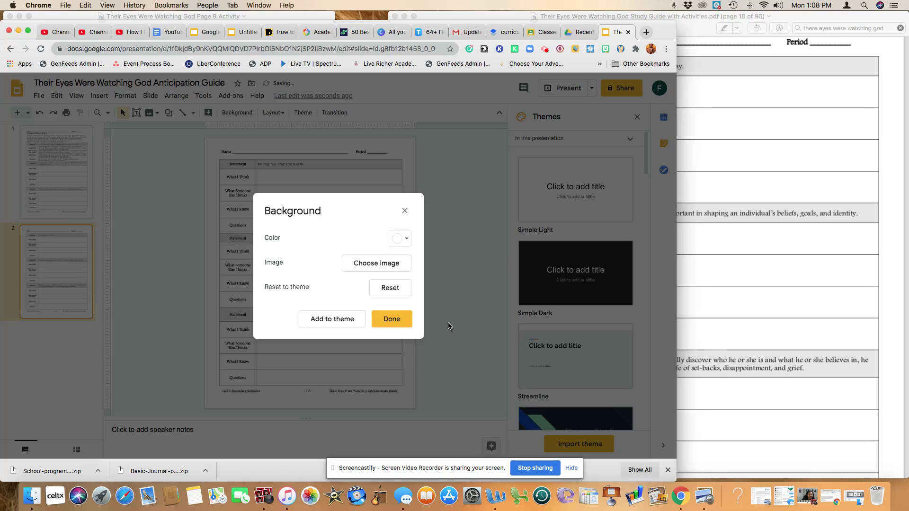
pyautogui.click(408, 324)
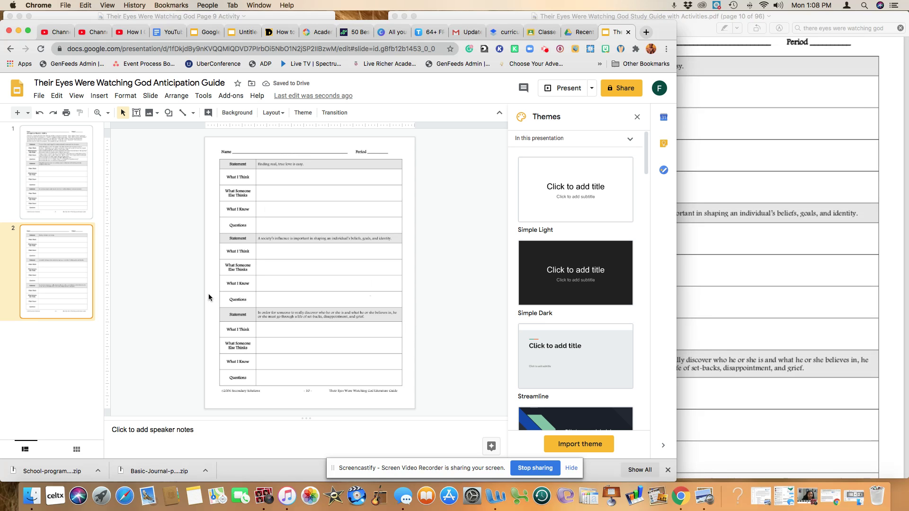
pyautogui.click(70, 197)
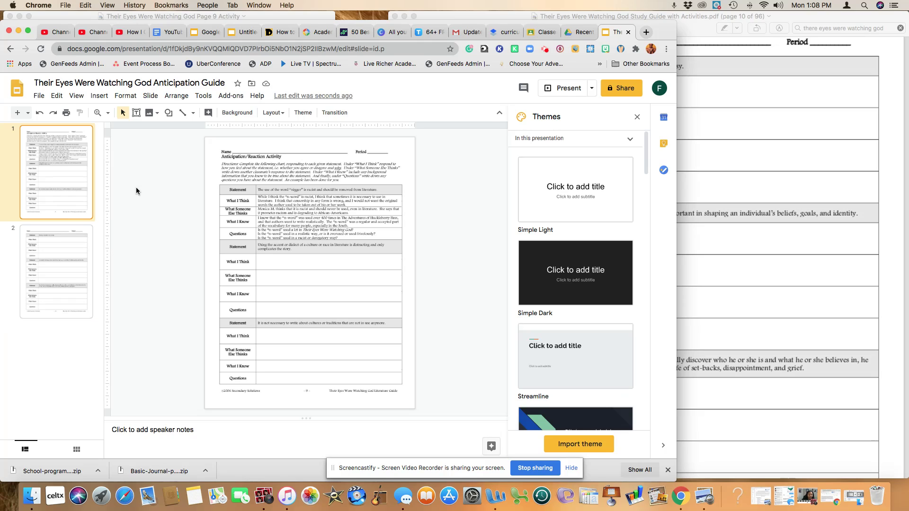
# Zoom to 100% and draw a 'Type Response' text box in the empty What I Think cell
pyautogui.click(107, 114)
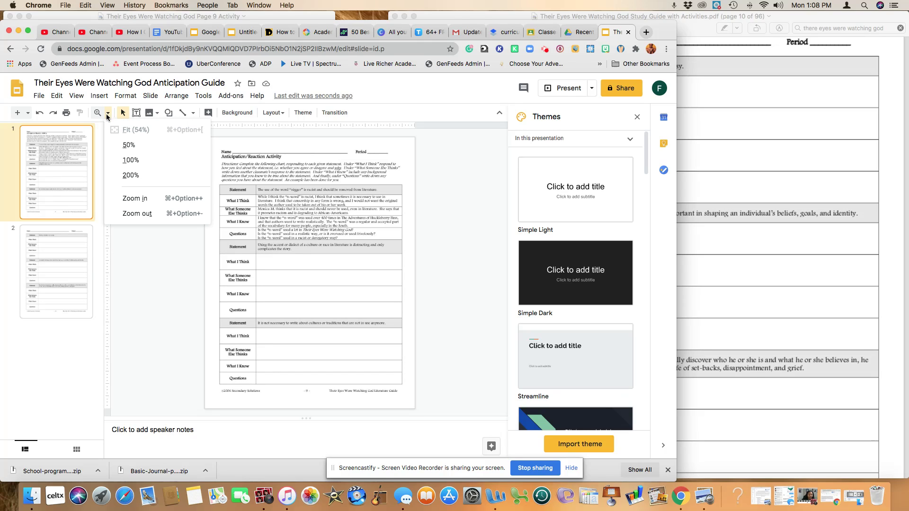
pyautogui.click(126, 161)
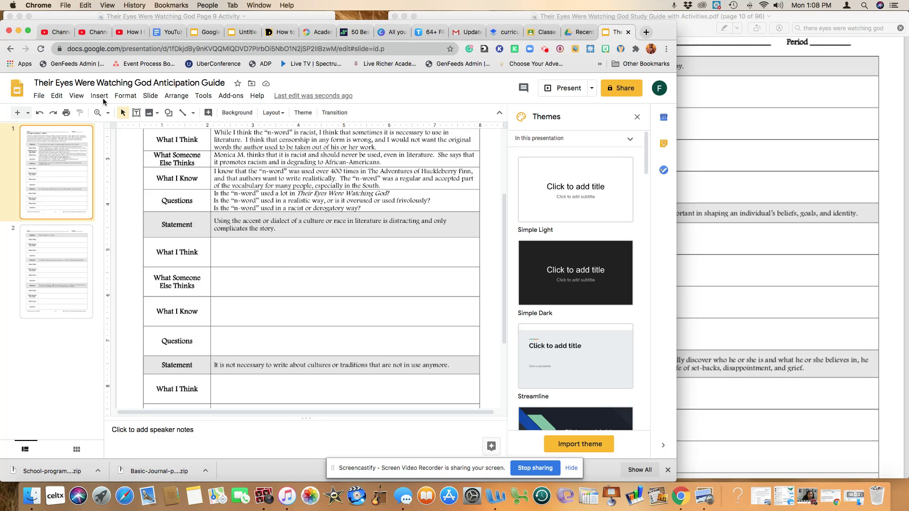
pyautogui.click(101, 97)
pyautogui.click(116, 128)
pyautogui.moveTo(211, 238); pyautogui.dragTo(335, 262)
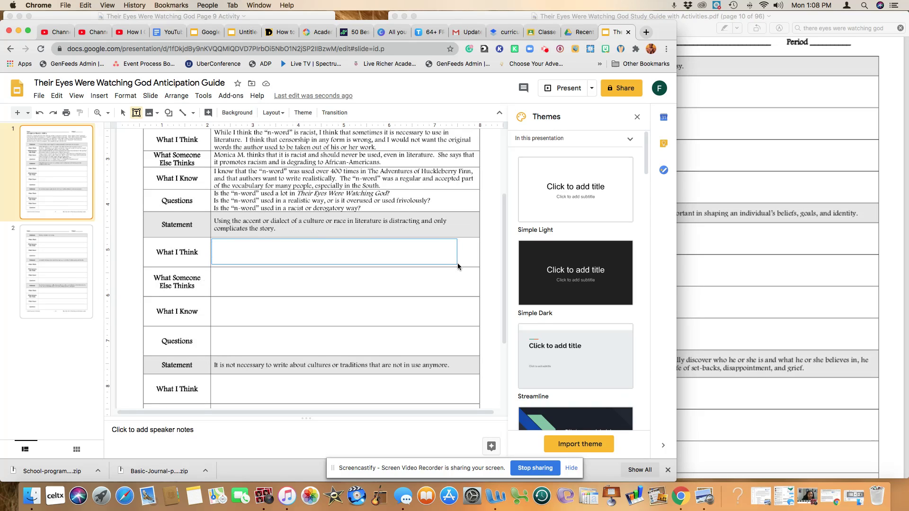
pyautogui.moveTo(457, 266); pyautogui.dragTo(477, 266)
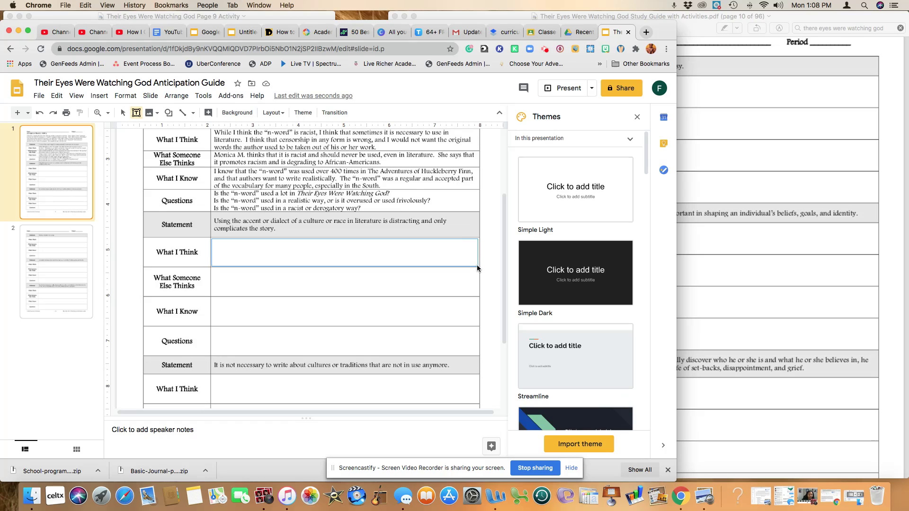
pyautogui.moveTo(477, 267); pyautogui.dragTo(477, 266)
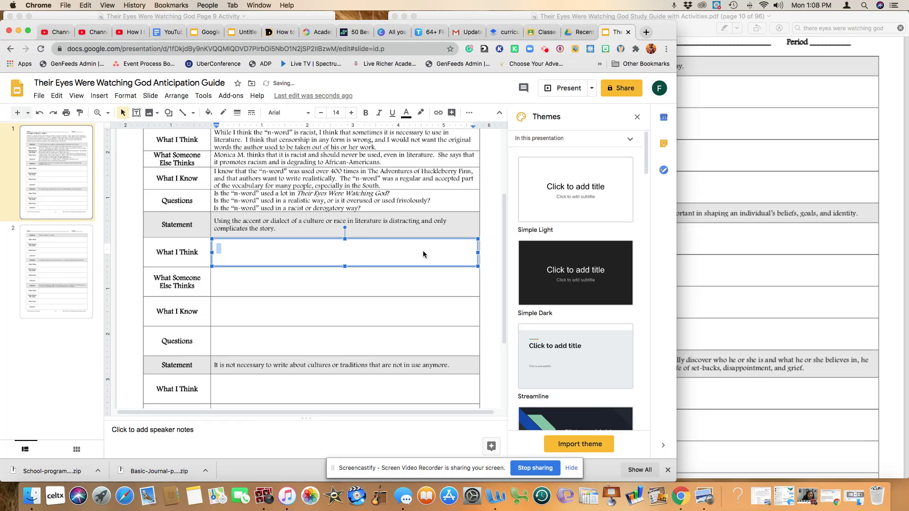
pyautogui.write('Typ')
pyautogui.write('eRespon')
pyautogui.write('se in the')
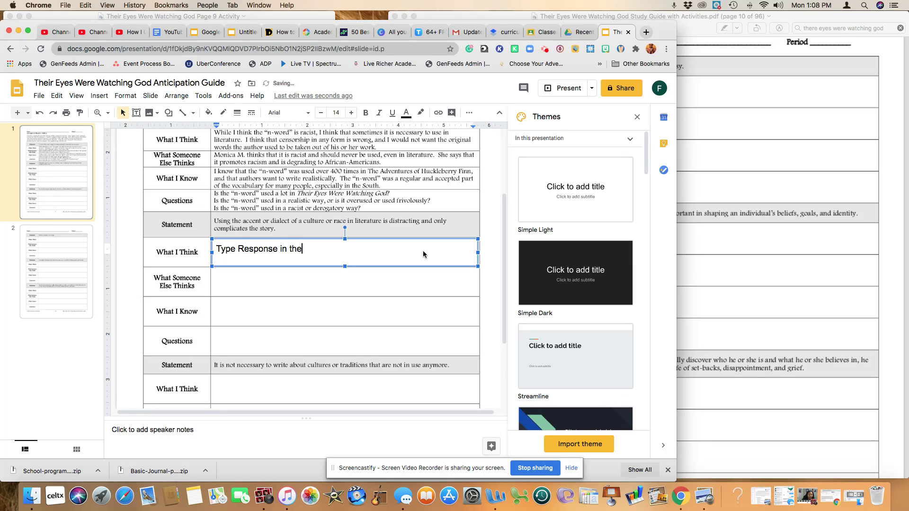
pyautogui.press('BackSpace')
pyautogui.press('BackSpace')
pyautogui.press('BackSpace')
pyautogui.press('BackSpace')
pyautogui.press('BackSpace')
pyautogui.press('BackSpace')
pyautogui.press('BackSpace')
pyautogui.scroll(1, 422, 254)
pyautogui.scroll(2, 423, 254)
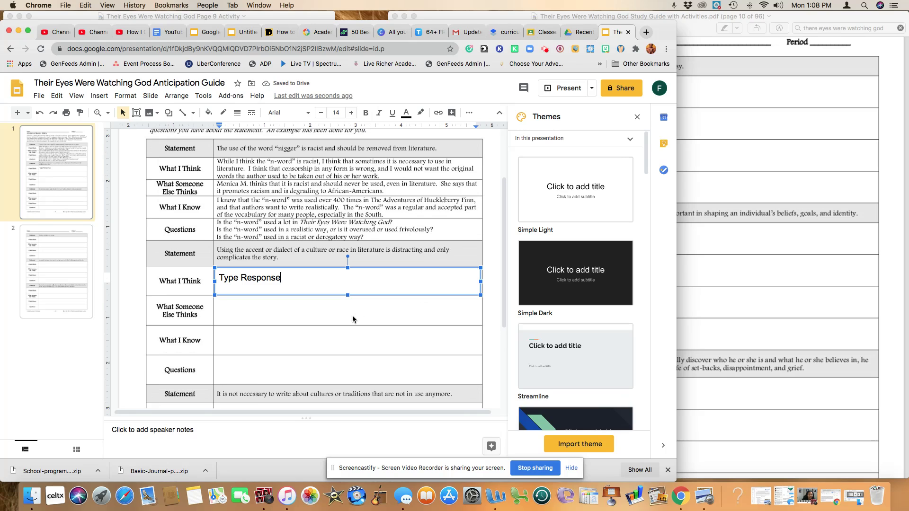
pyautogui.click(321, 320)
# Paste a copy of the Type Response box into the What Someone Else Thinks row
pyautogui.scroll(-1, 320, 312)
pyautogui.scroll(-2, 320, 311)
pyautogui.scroll(-1, 283, 241)
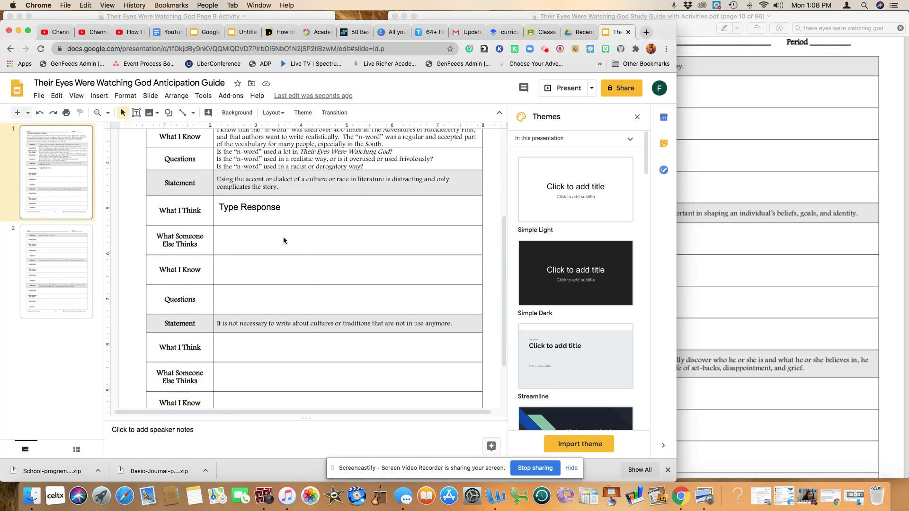
pyautogui.click(260, 212)
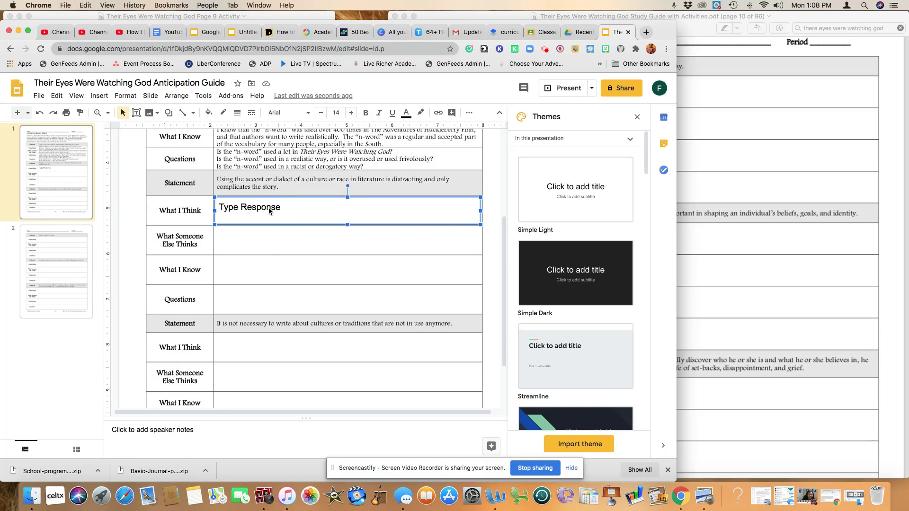
pyautogui.click(266, 245)
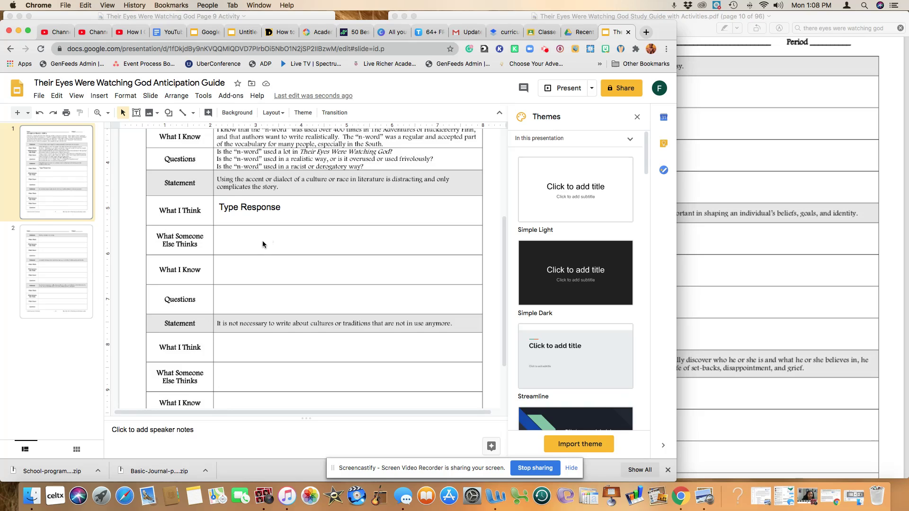
pyautogui.press('super+v')
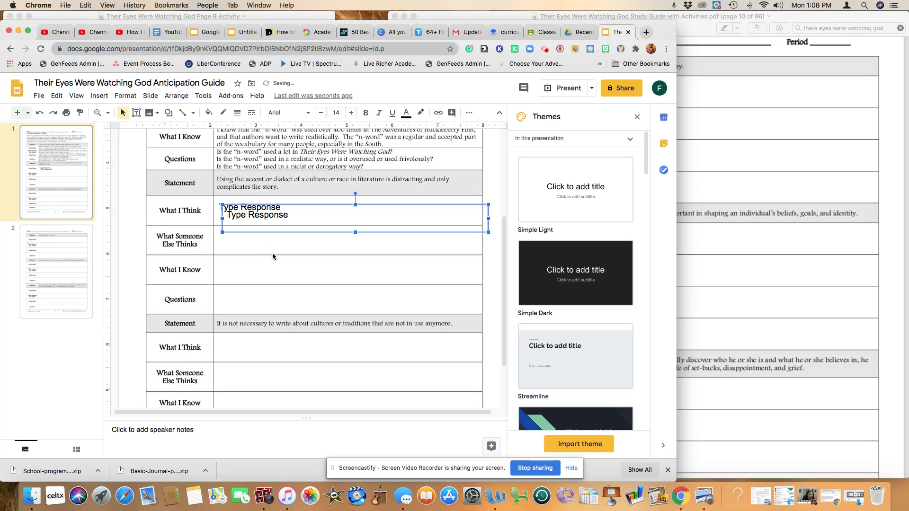
pyautogui.click(269, 215)
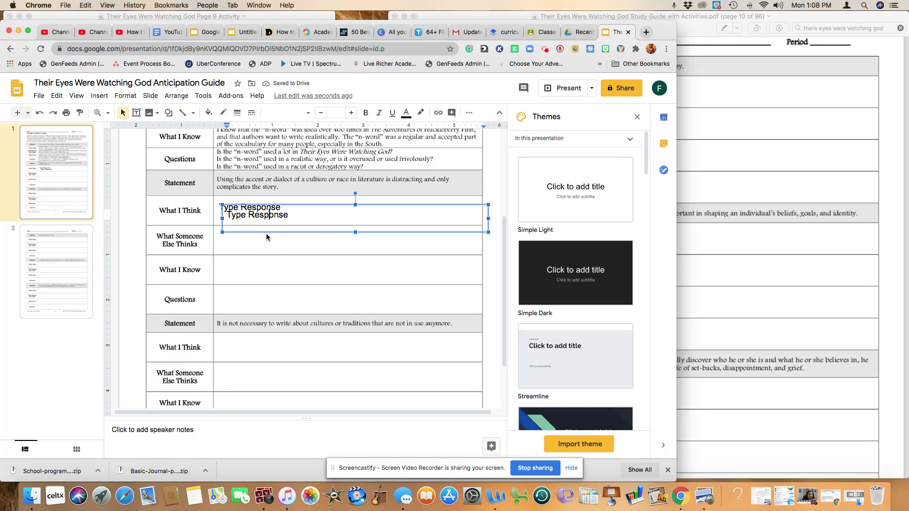
pyautogui.moveTo(297, 206); pyautogui.dragTo(284, 235)
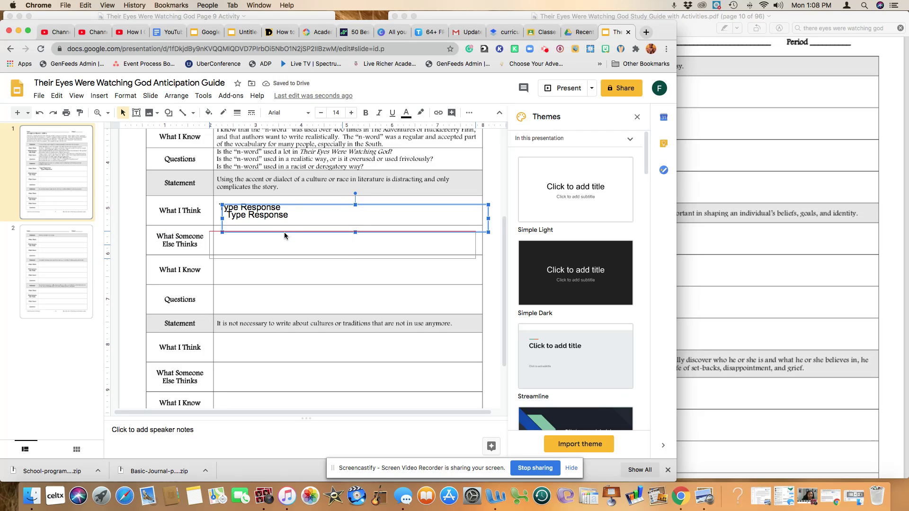
pyautogui.moveTo(284, 235); pyautogui.dragTo(294, 241)
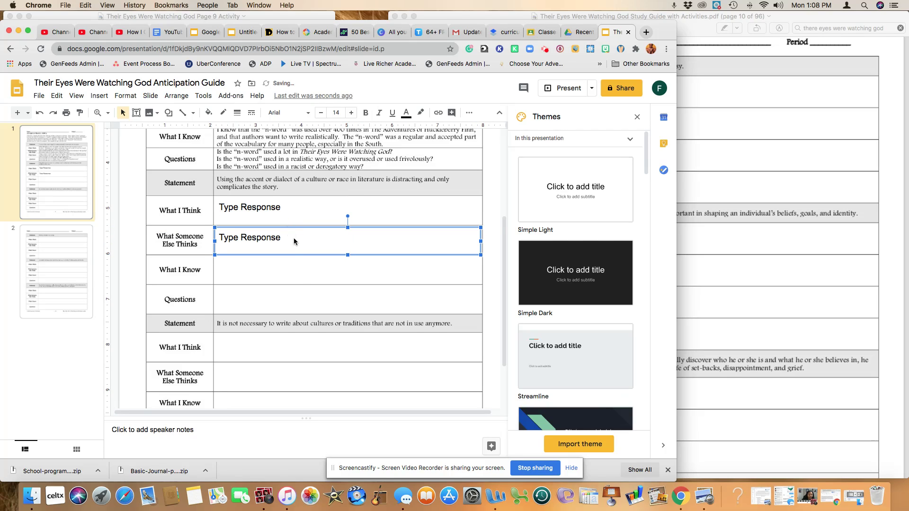
pyautogui.click(293, 279)
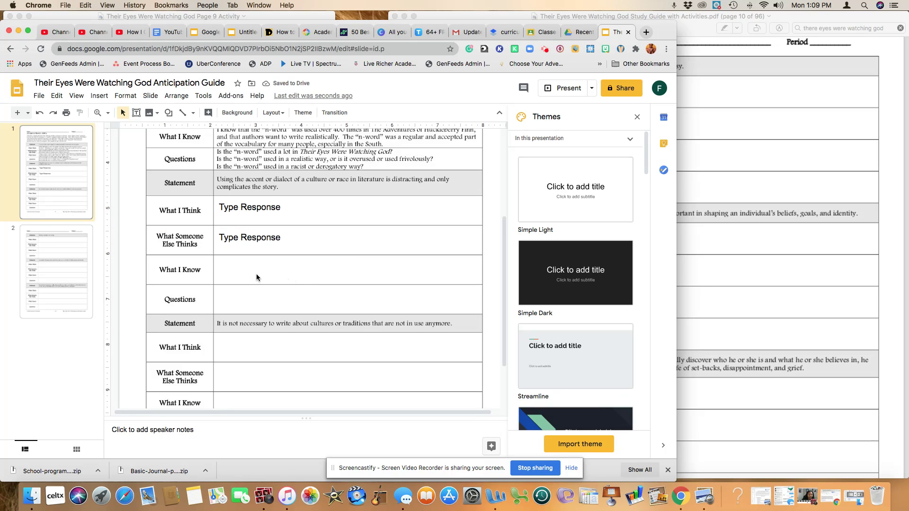
# Paste another copy into the What I Know row, stretched to fill it
pyautogui.hotkey('ctrl', 'v')
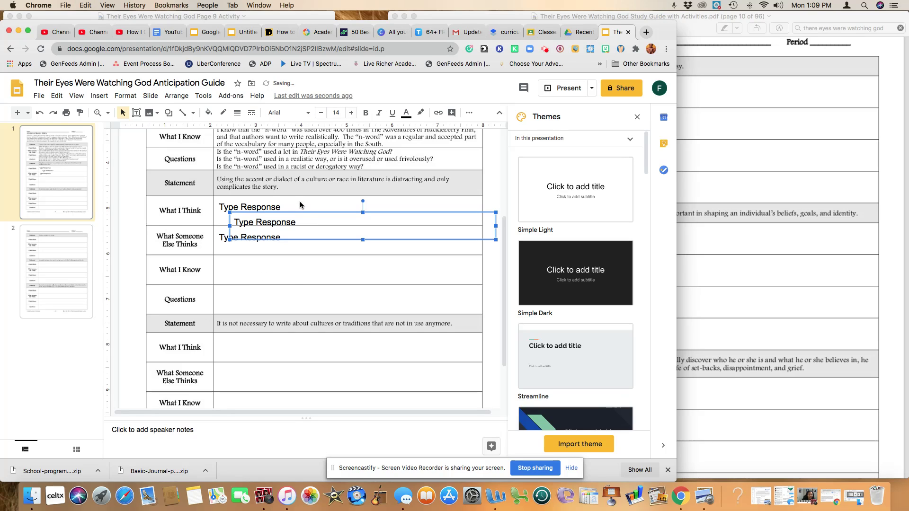
pyautogui.moveTo(303, 213); pyautogui.dragTo(288, 256)
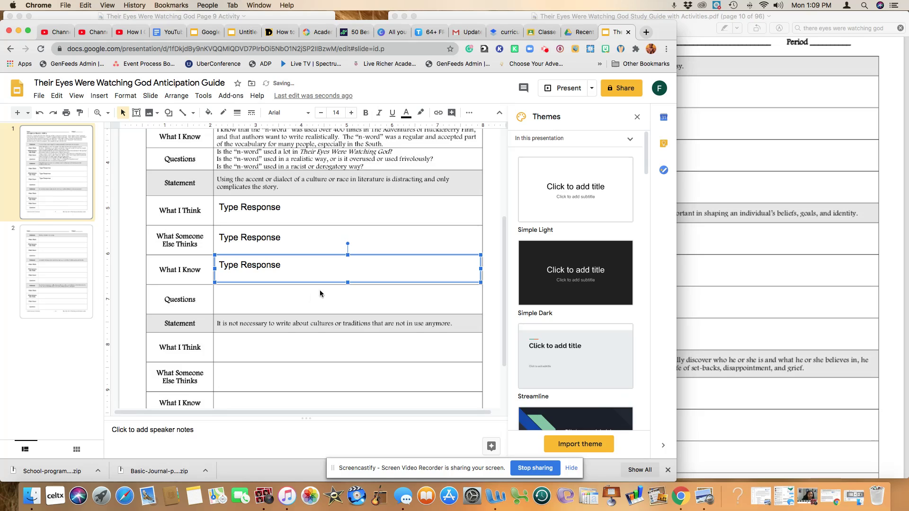
pyautogui.moveTo(348, 256); pyautogui.dragTo(348, 255)
pyautogui.moveTo(348, 286); pyautogui.dragTo(349, 294)
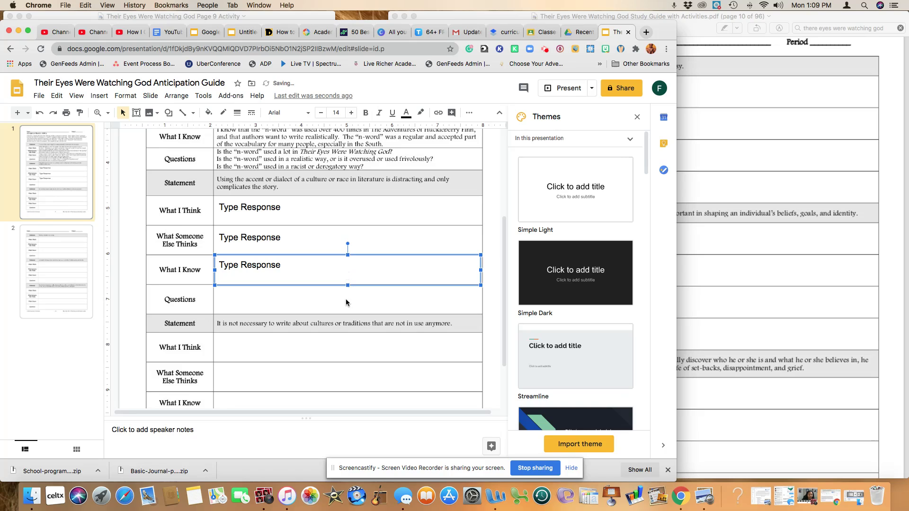
pyautogui.click(348, 304)
pyautogui.scroll(-2, 342, 302)
pyautogui.scroll(-1, 342, 302)
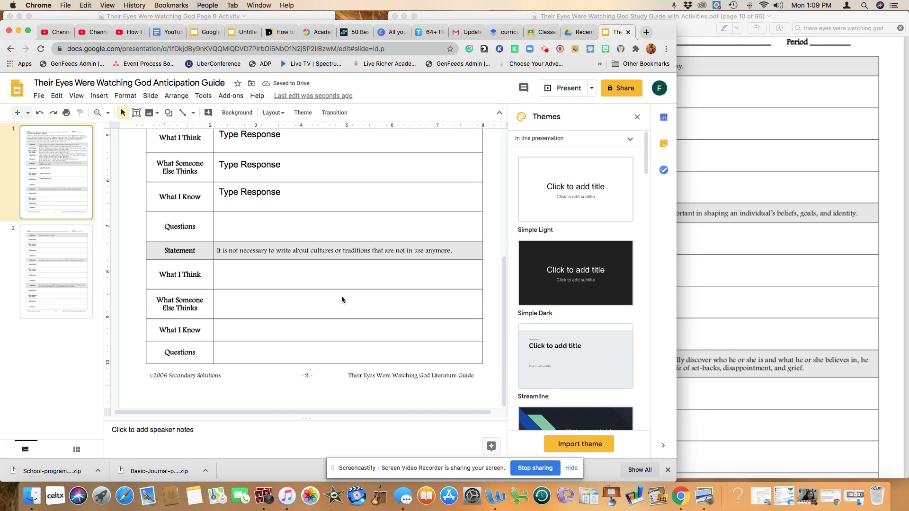
pyautogui.scroll(-2, 342, 296)
pyautogui.scroll(-2, 342, 297)
# Overwrite the What I Think box with test characters, then retype 'Type Response'
pyautogui.scroll(-2, 342, 296)
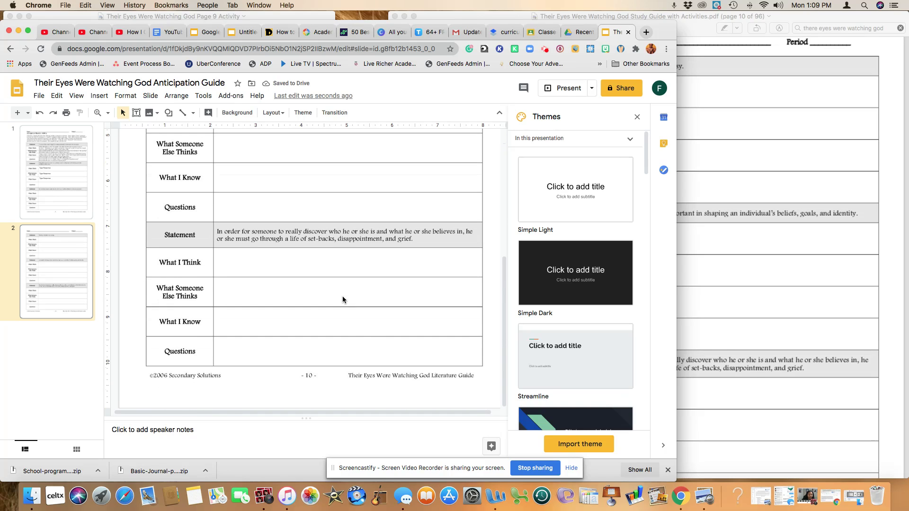
pyautogui.scroll(5, 342, 296)
pyautogui.scroll(3, 342, 296)
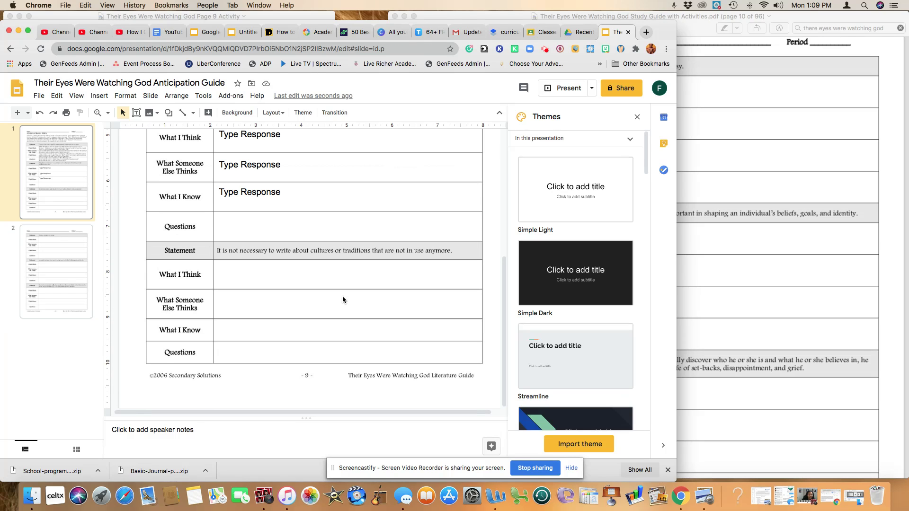
pyautogui.scroll(3, 266, 171)
pyautogui.scroll(3, 267, 170)
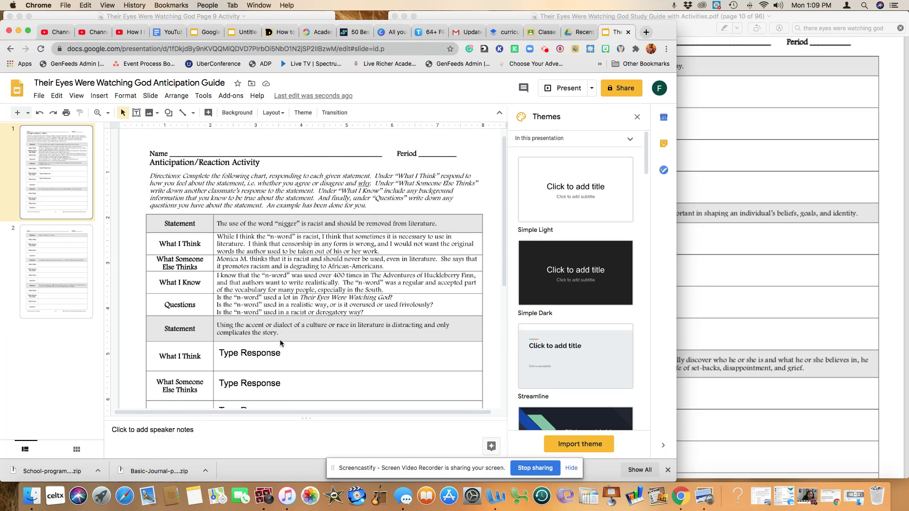
pyautogui.doubleClick(262, 355)
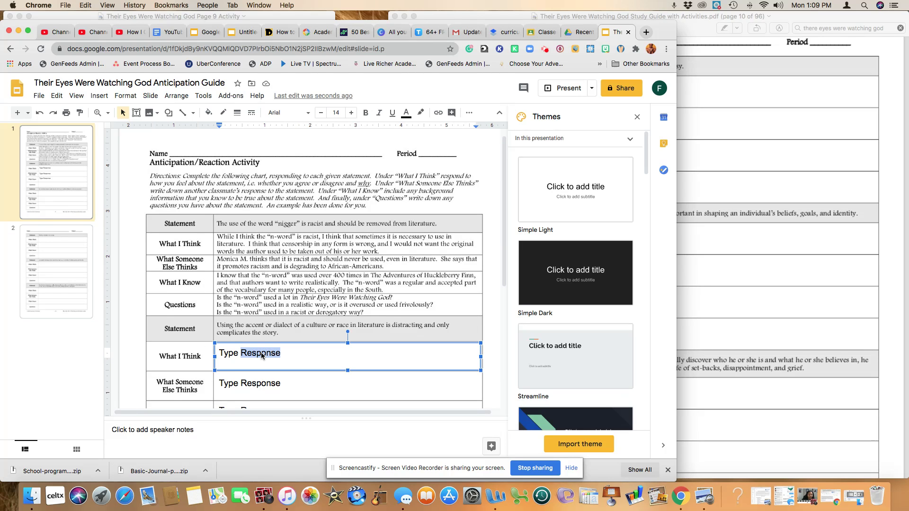
pyautogui.click(286, 356)
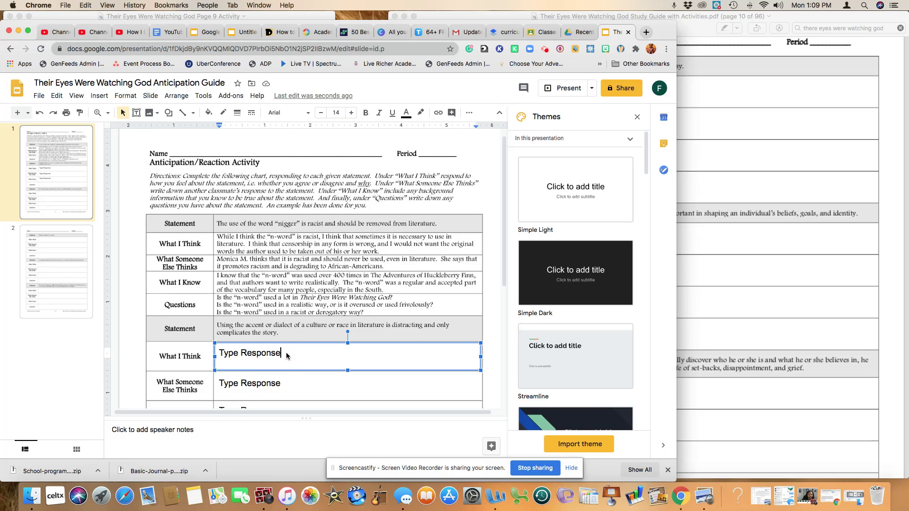
pyautogui.moveTo(284, 355); pyautogui.dragTo(217, 352)
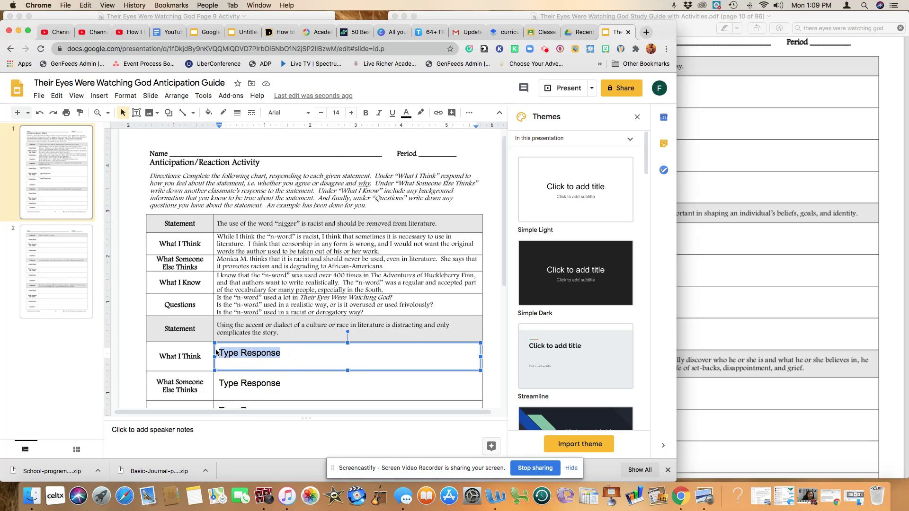
pyautogui.write('sksksksksks')
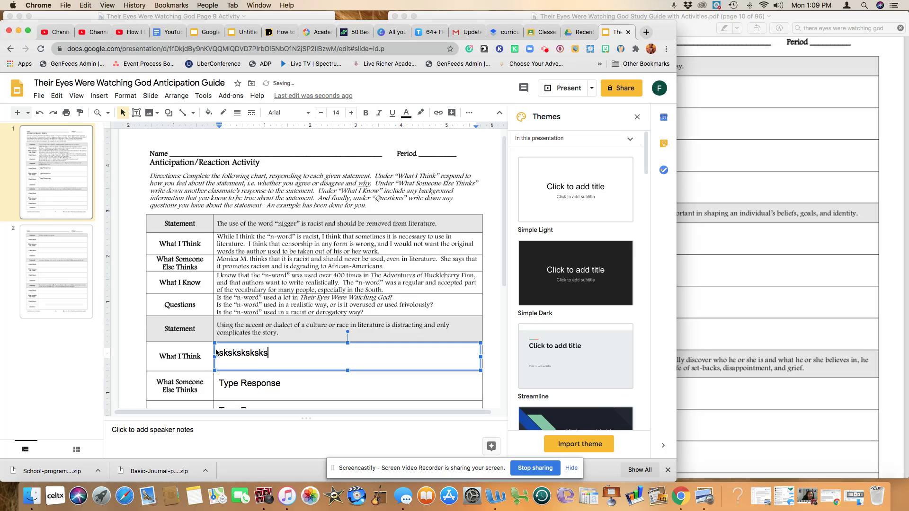
pyautogui.press('BackSpace')
pyautogui.press('BackSpace')
pyautogui.press('BackSpace')
pyautogui.press('BackSpace')
pyautogui.press('BackSpace')
pyautogui.press('BackSpace')
pyautogui.press('BackSpace')
pyautogui.press('BackSpace')
pyautogui.press('BackSpace')
pyautogui.press('BackSpace')
pyautogui.write('Type ')
pyautogui.write('Respons')
pyautogui.click(354, 392)
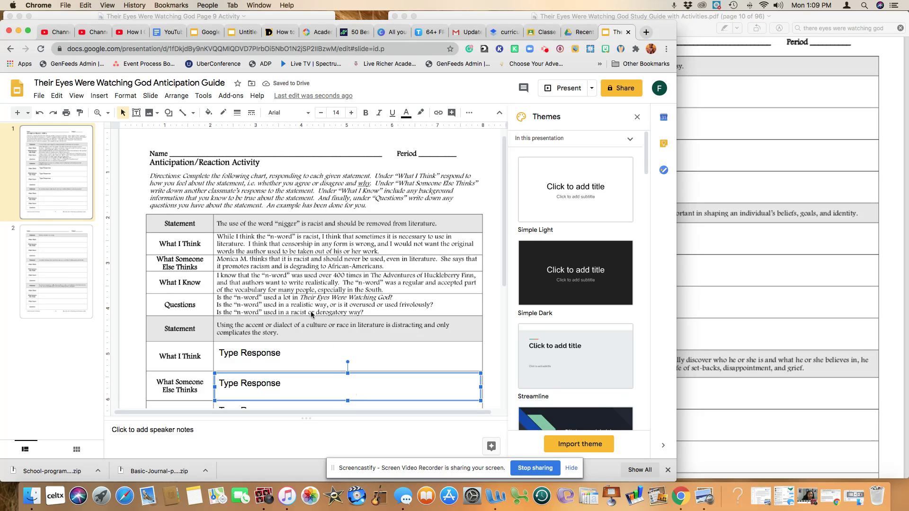
# Create a new English Scholars assignment titled 'Their Eyes Were Watching God Anticipation Guide'
pyautogui.click(543, 32)
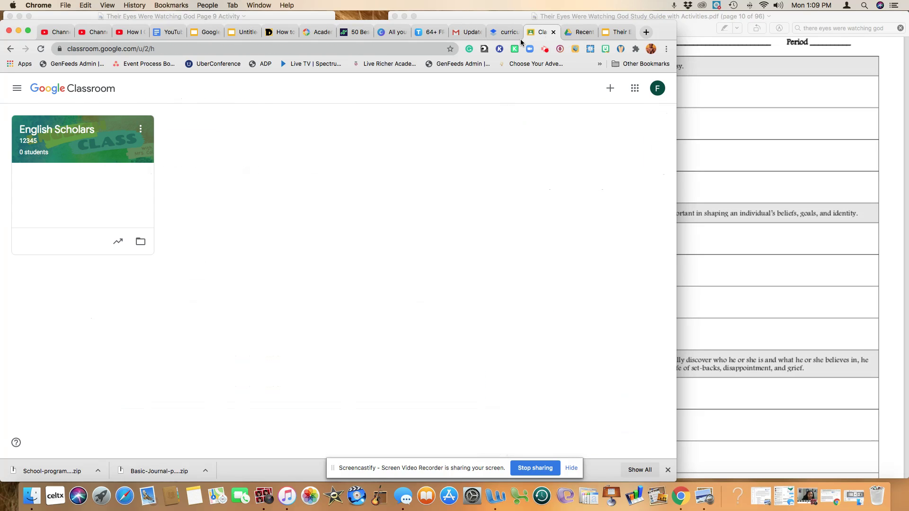
pyautogui.click(72, 132)
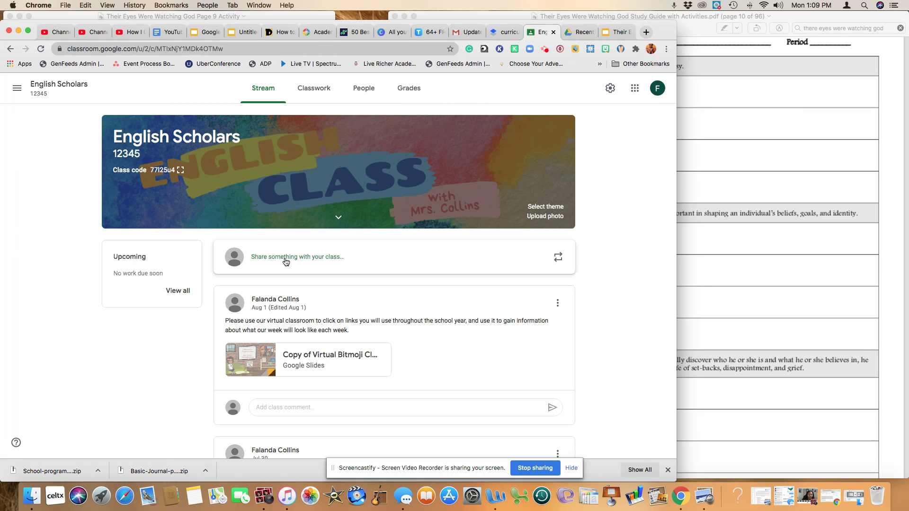
pyautogui.click(302, 102)
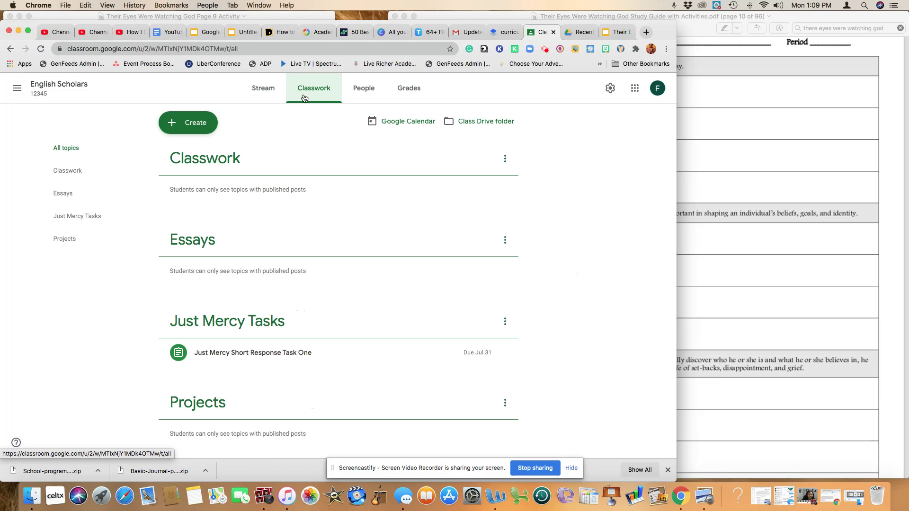
pyautogui.click(202, 125)
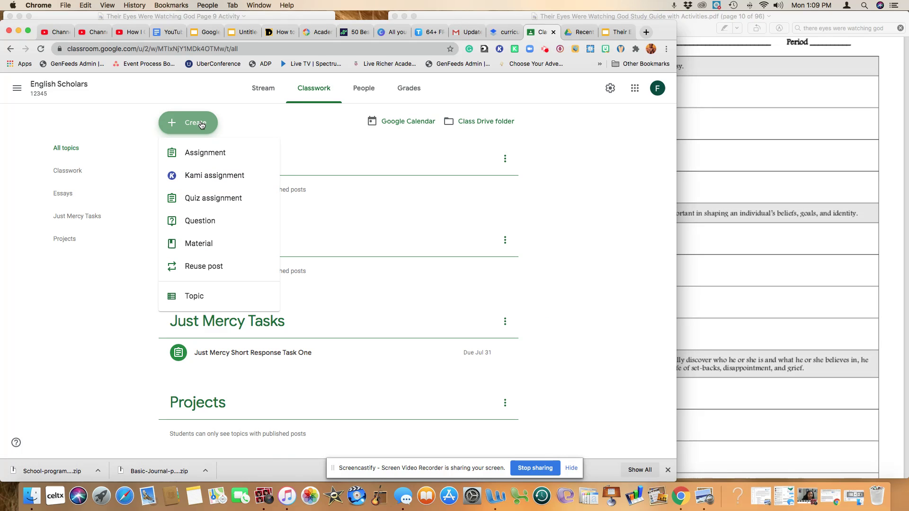
pyautogui.click(204, 158)
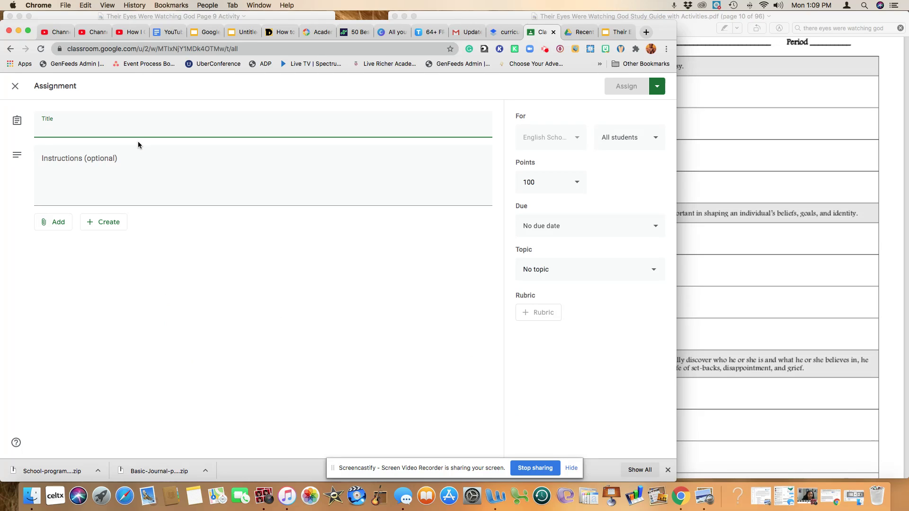
pyautogui.write('Their ')
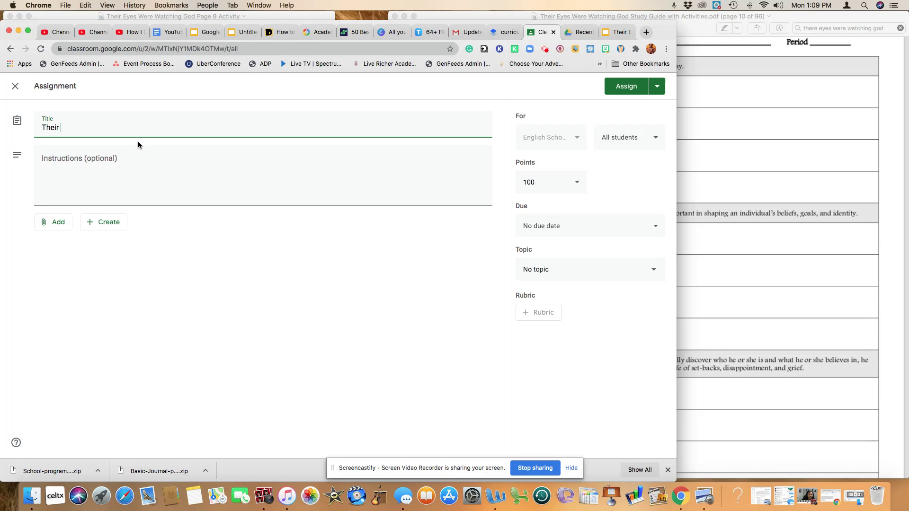
pyautogui.write('Eyes Were ')
pyautogui.write('Watching')
pyautogui.write(' God Antici')
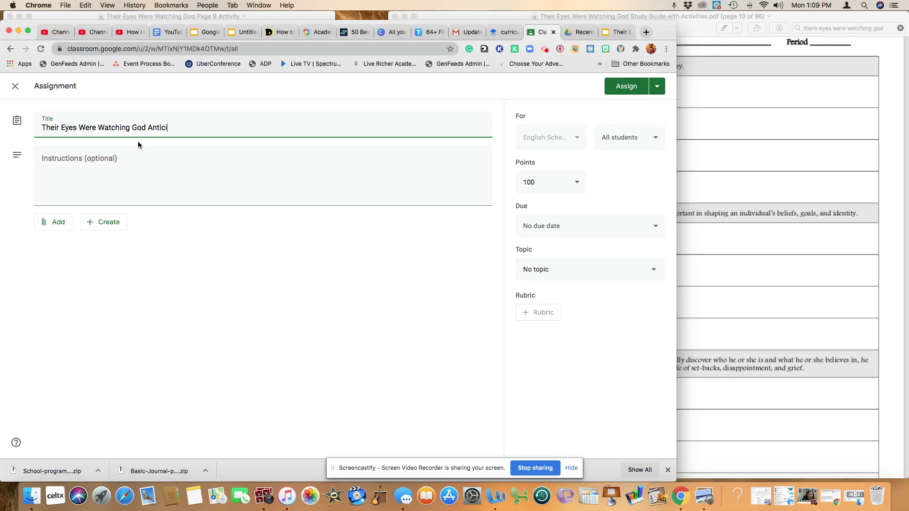
pyautogui.write('pation Guide')
# Write instructions telling students to double-click each 'type response' box to type their answer
pyautogui.click(117, 160)
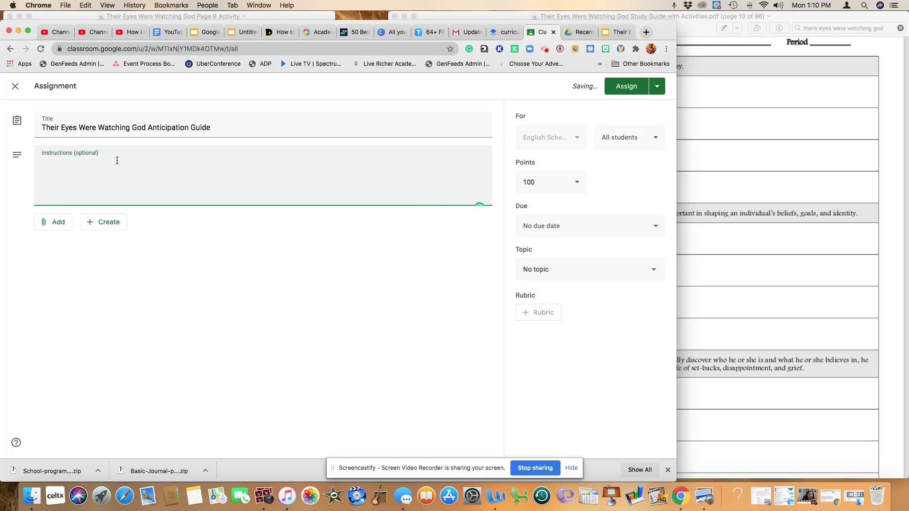
pyautogui.write('Please ')
pyautogui.write('double cl')
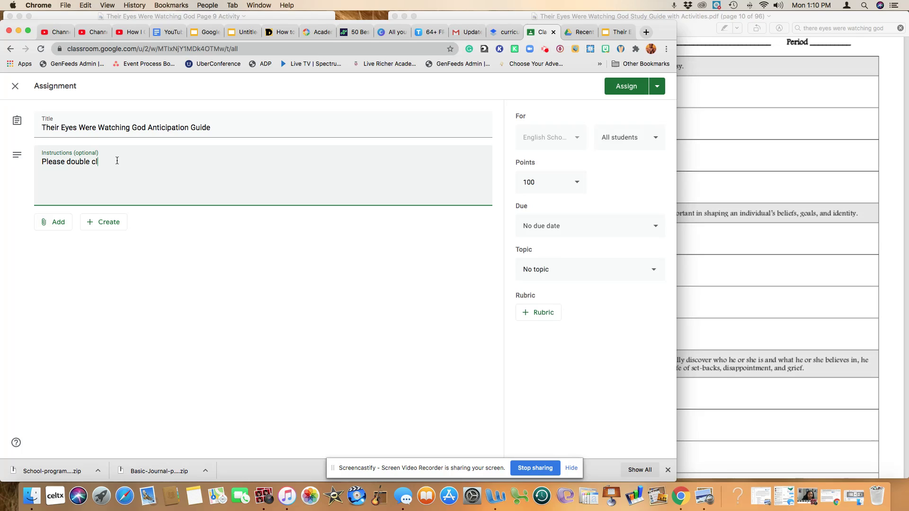
pyautogui.write('ick on e')
pyautogui.write('ach box th')
pyautogui.write('at sy')
pyautogui.press('BackSpace')
pyautogui.write('at says')
pyautogui.write(' type ')
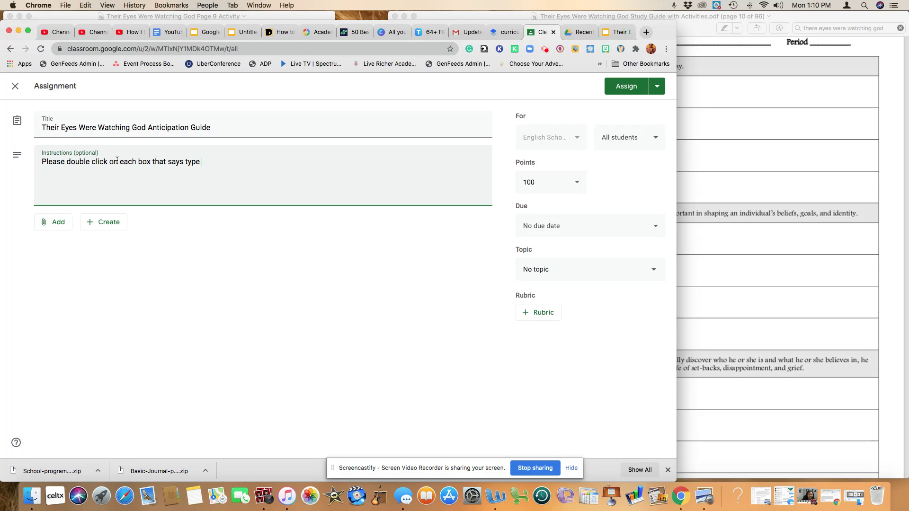
pyautogui.write('response')
pyautogui.write(' so yo')
pyautogui.write('u can type')
pyautogui.write(' out your answer')
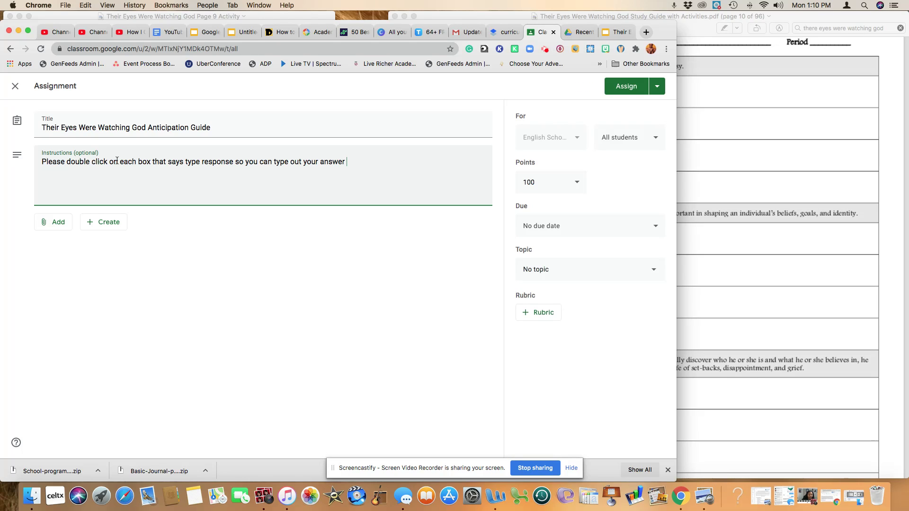
pyautogui.write(' or')
pyautogui.press('BackSpace')
pyautogui.write('type a')
pyautogui.write(' respo')
pyautogui.write('nse.')
# Attach the Anticipation Guide slide deck from Google Drive with 'Make a copy for each student'
pyautogui.click(63, 226)
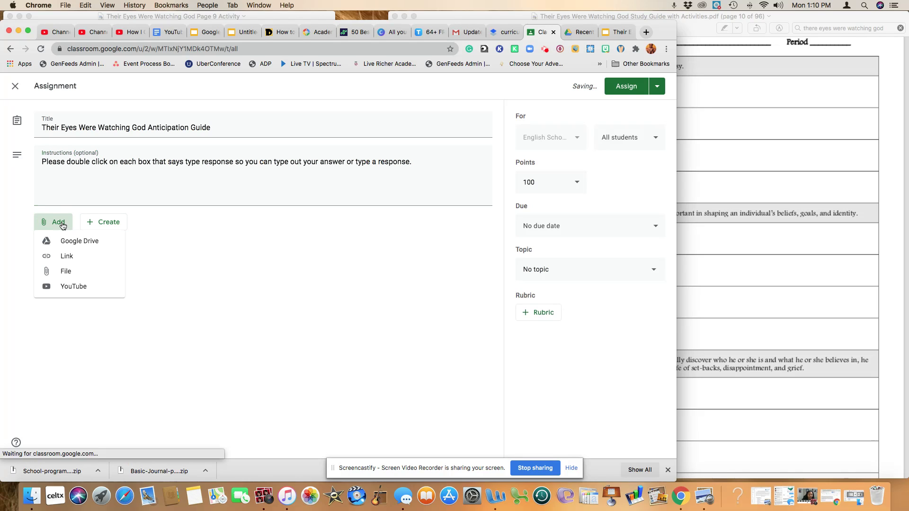
pyautogui.click(69, 248)
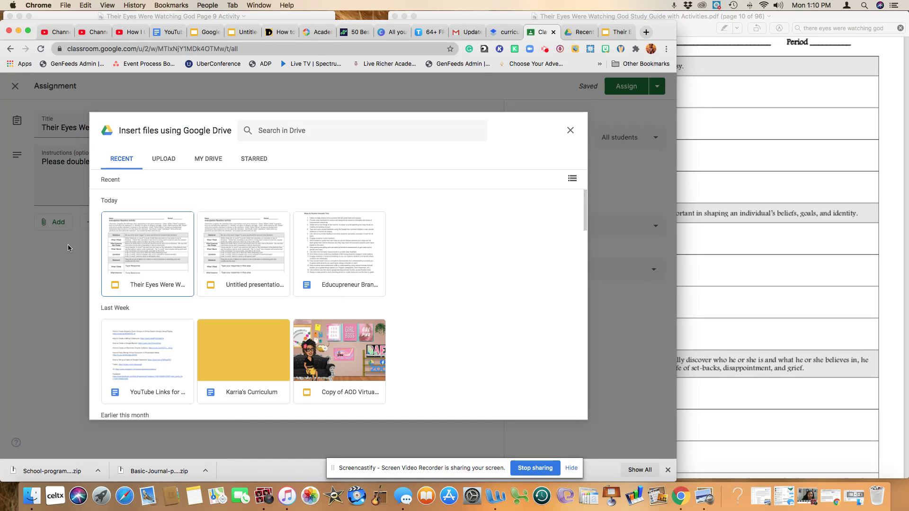
pyautogui.click(139, 284)
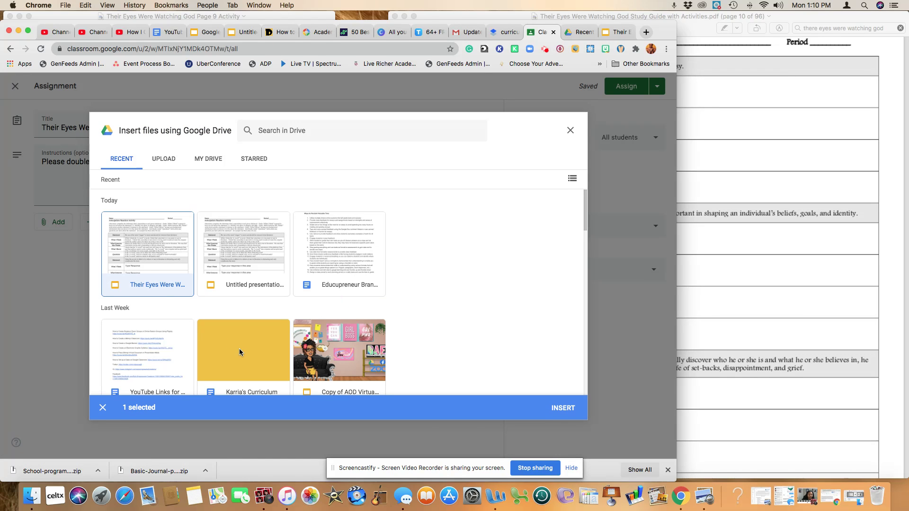
pyautogui.click(566, 411)
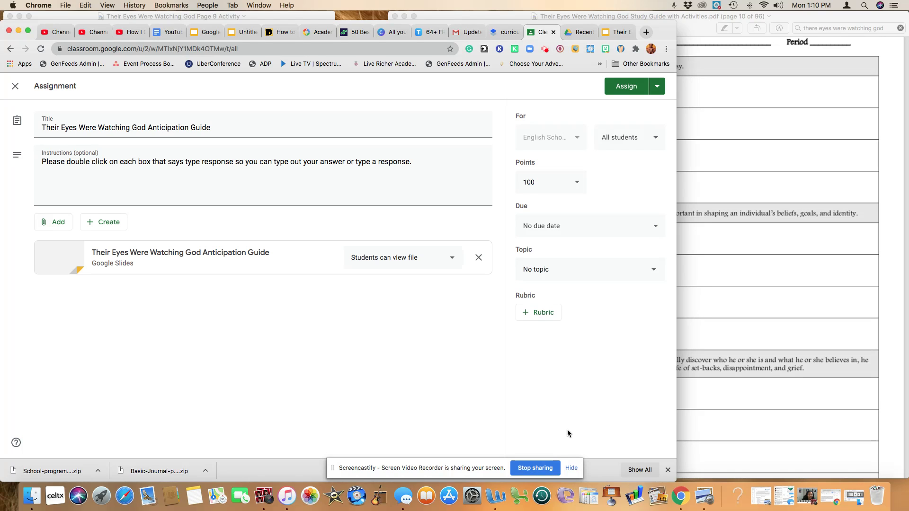
pyautogui.click(386, 263)
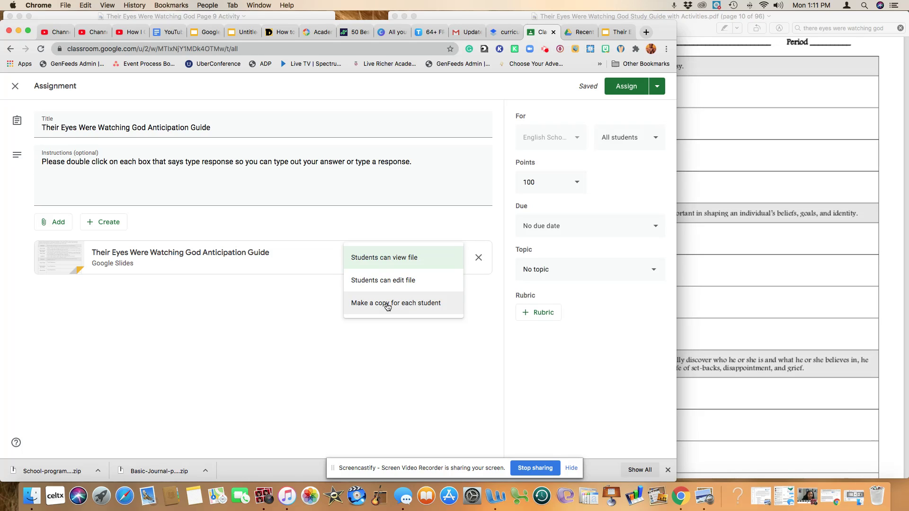
pyautogui.click(388, 307)
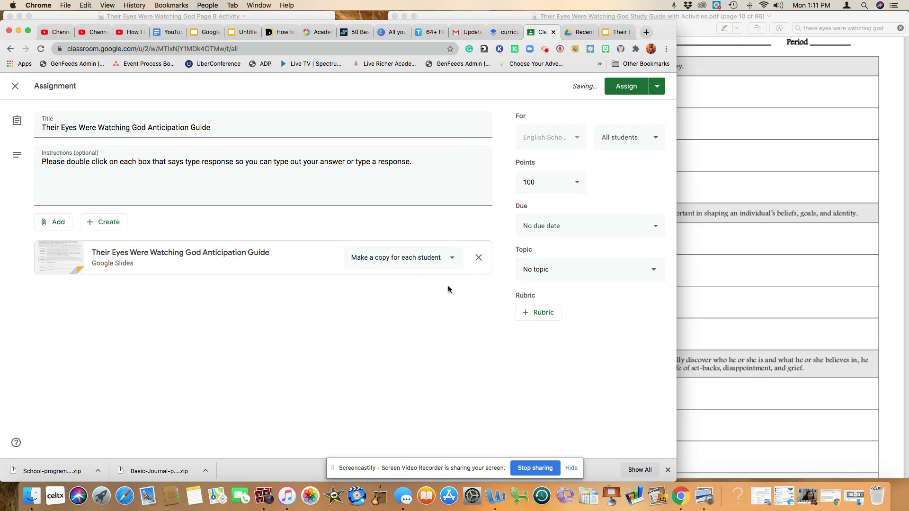
# Set the assignment due date to August 11 and its topic to Classwork
pyautogui.click(567, 227)
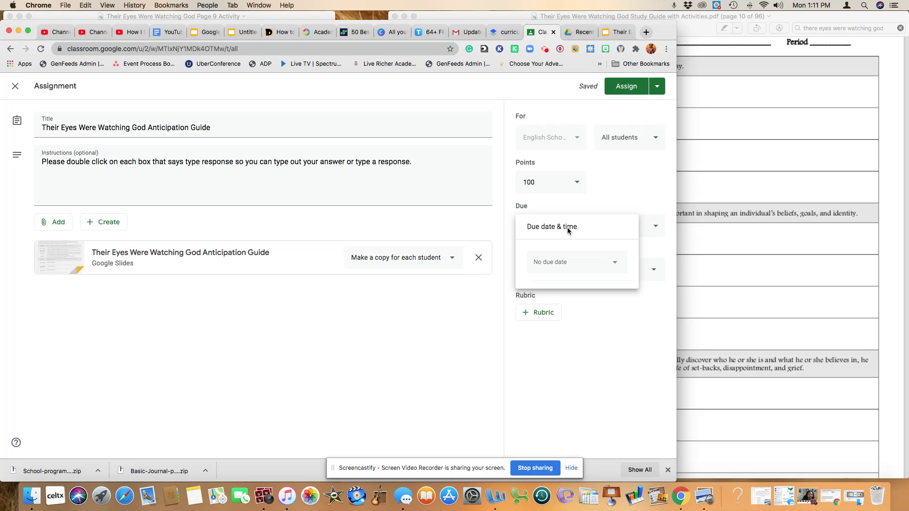
pyautogui.click(555, 263)
pyautogui.click(567, 337)
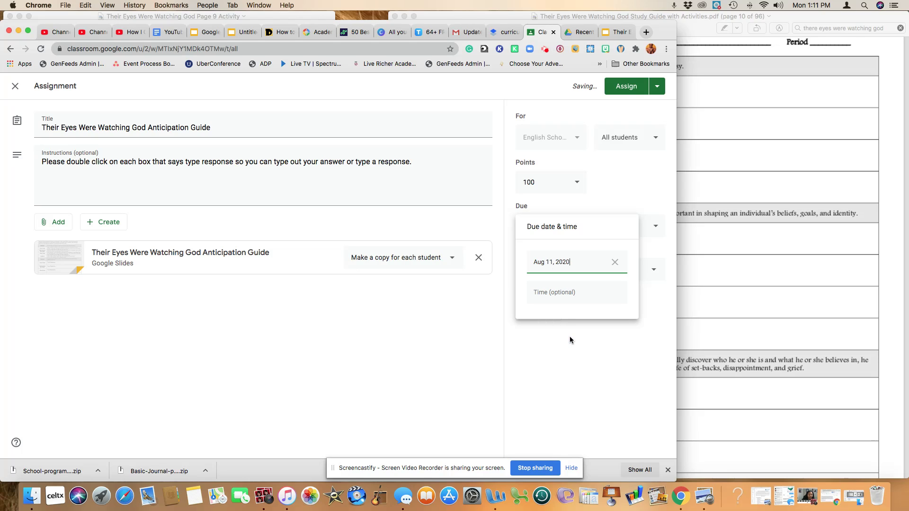
pyautogui.click(520, 329)
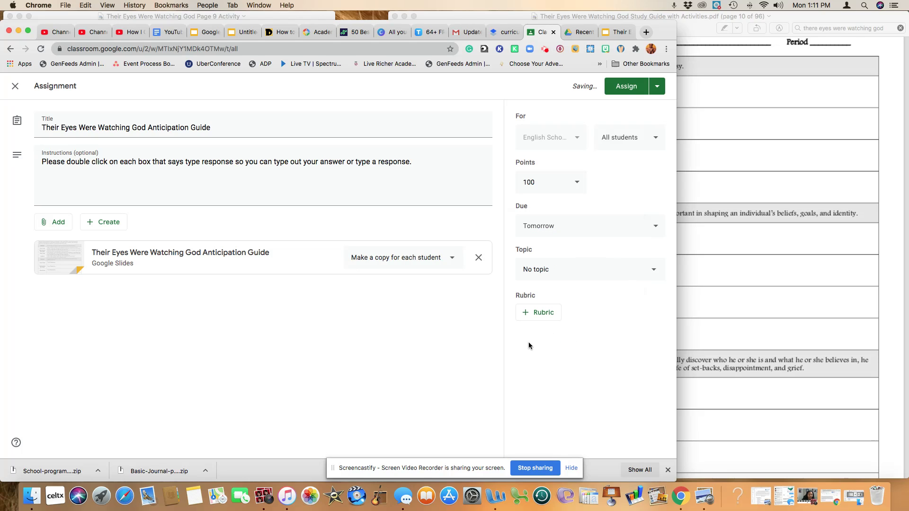
pyautogui.click(560, 273)
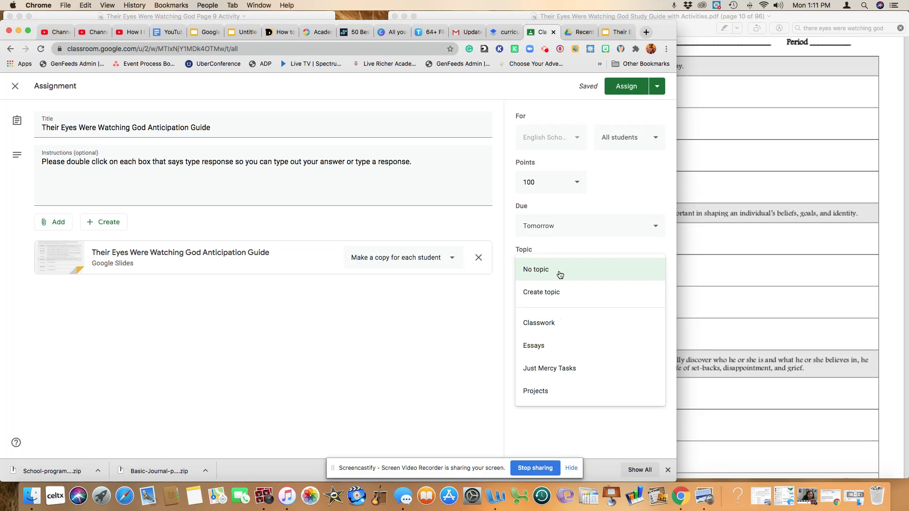
pyautogui.click(552, 331)
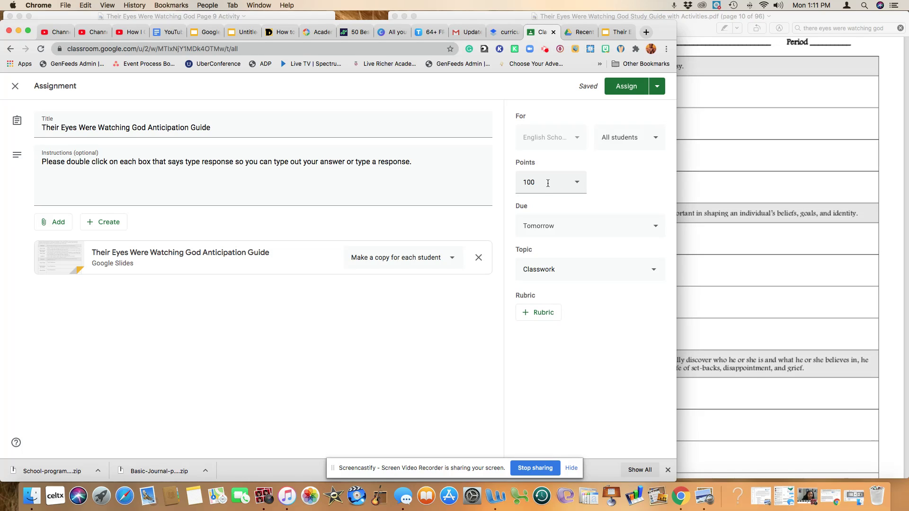
# Make the assignment worth 15 points and post it to the class
pyautogui.click(547, 183)
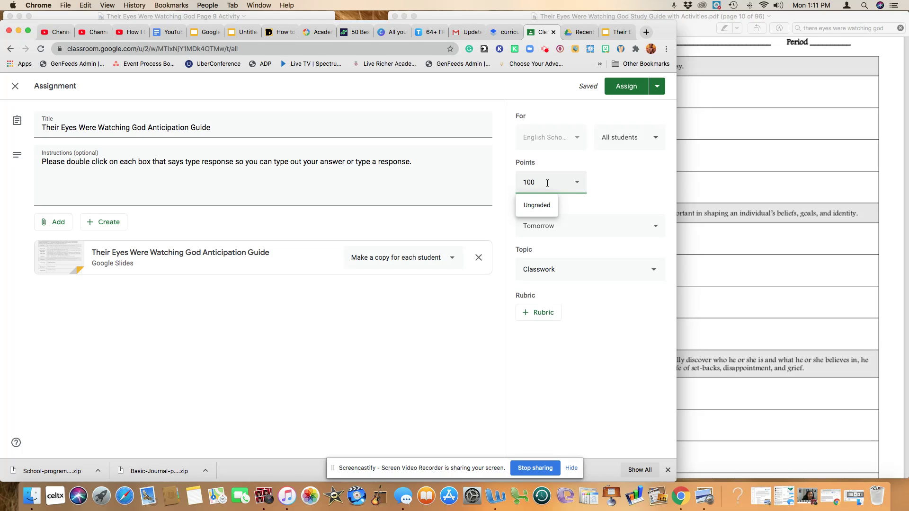
pyautogui.press('BackSpace')
pyautogui.press('BackSpace')
pyautogui.write('5')
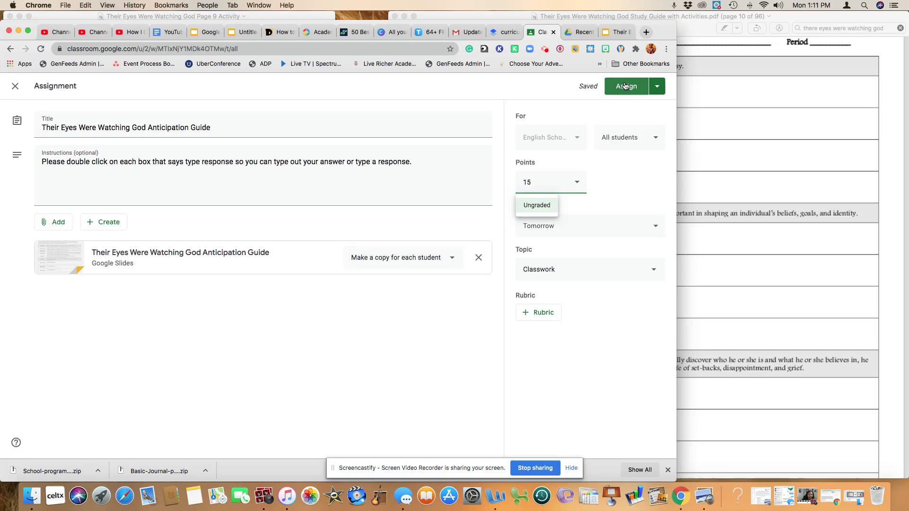
pyautogui.click(622, 91)
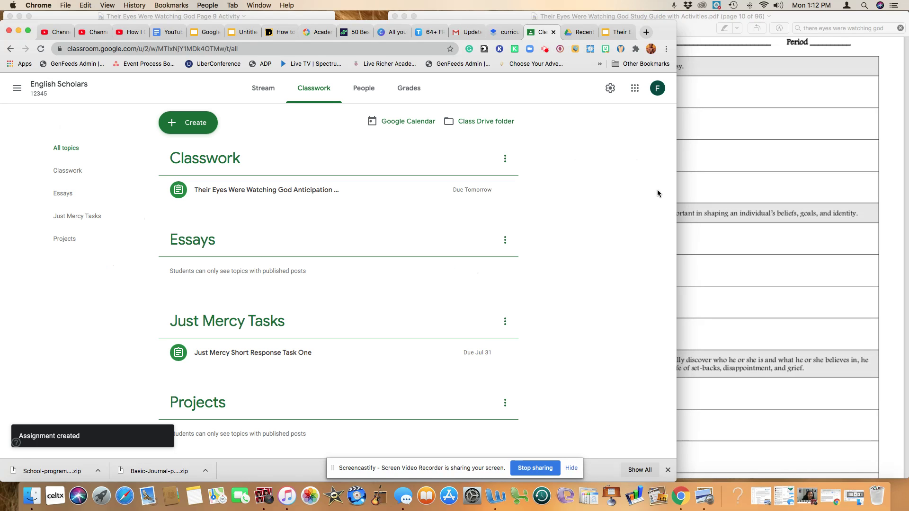
pyautogui.click(745, 267)
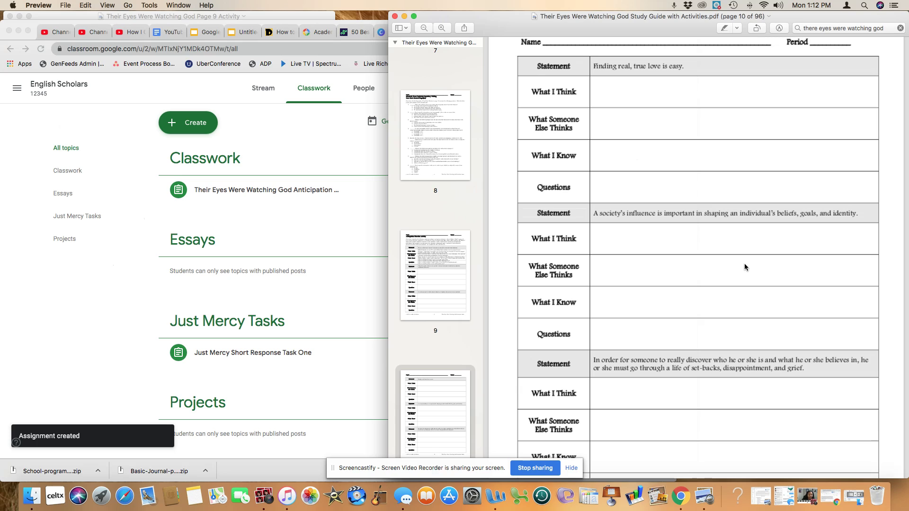